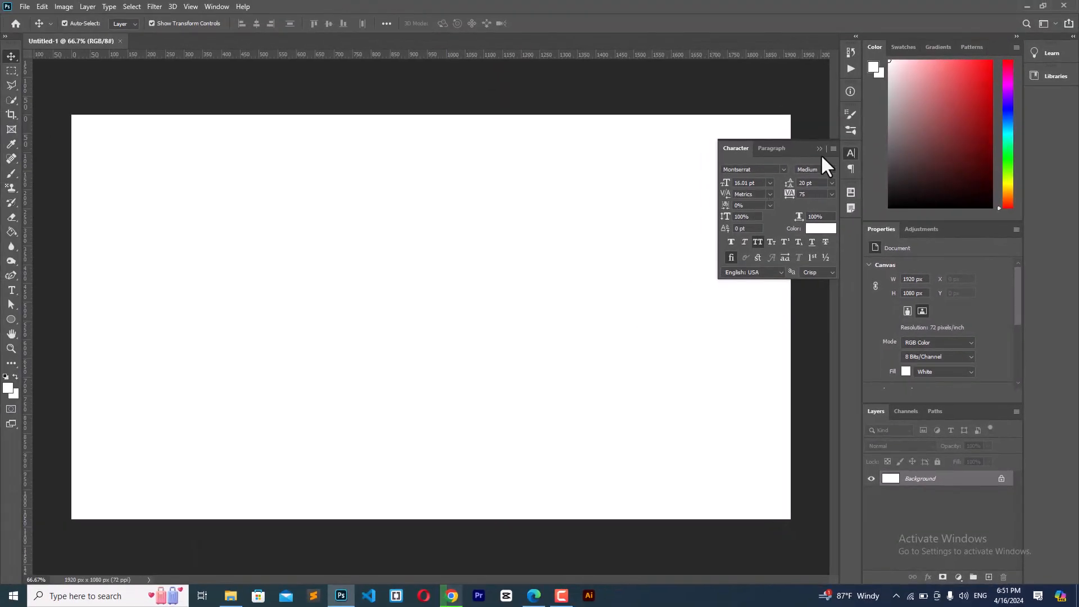
# Turn the Background into a regular layer with a black Color Overlay, and lock the layer completely
pyautogui.click(819, 148)
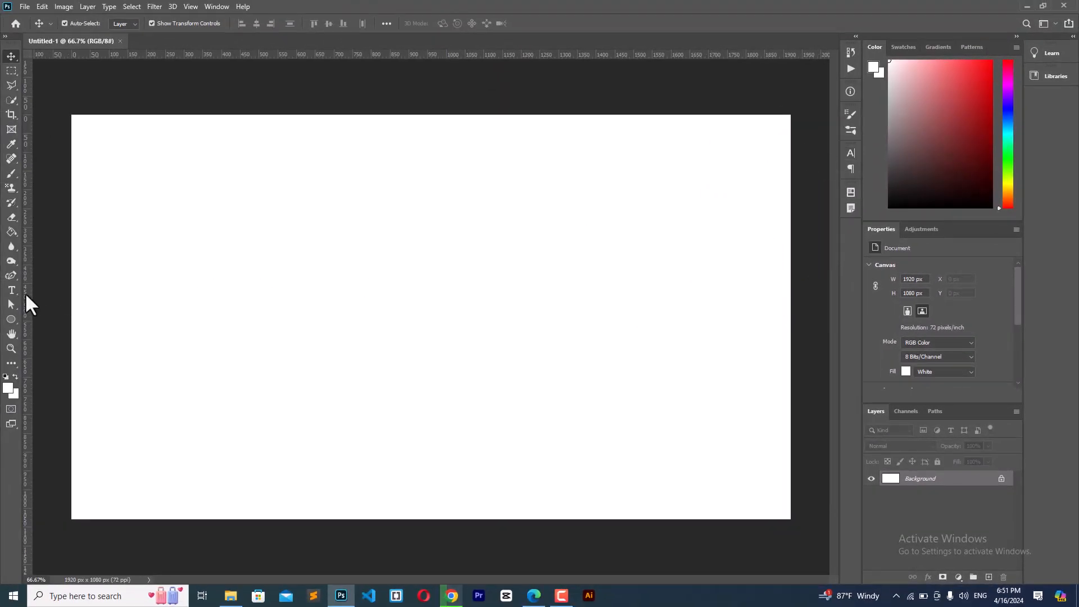
pyautogui.click(1001, 479)
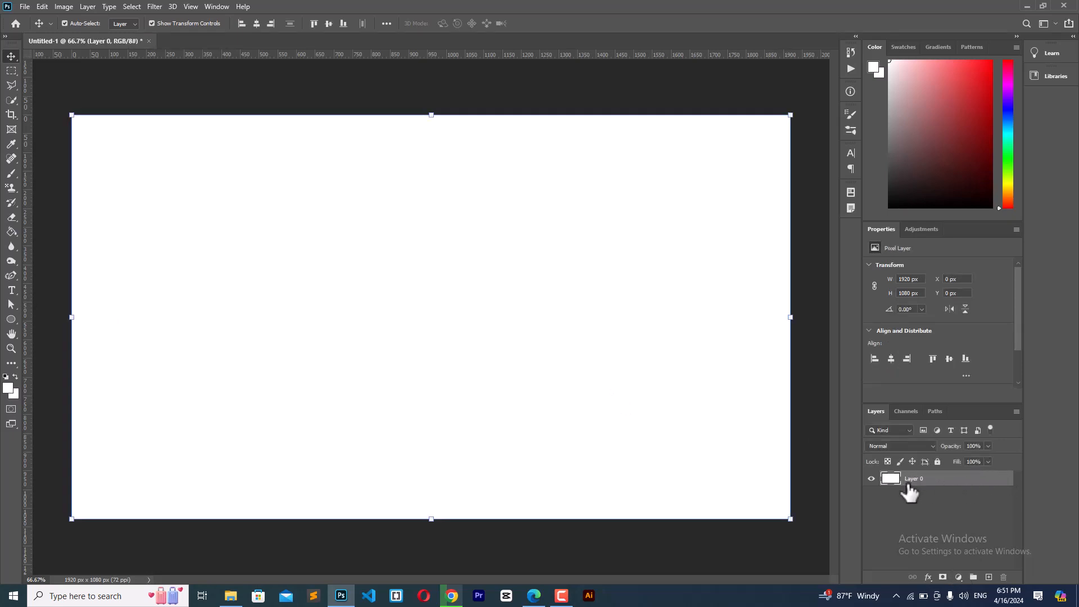
pyautogui.doubleClick(950, 478)
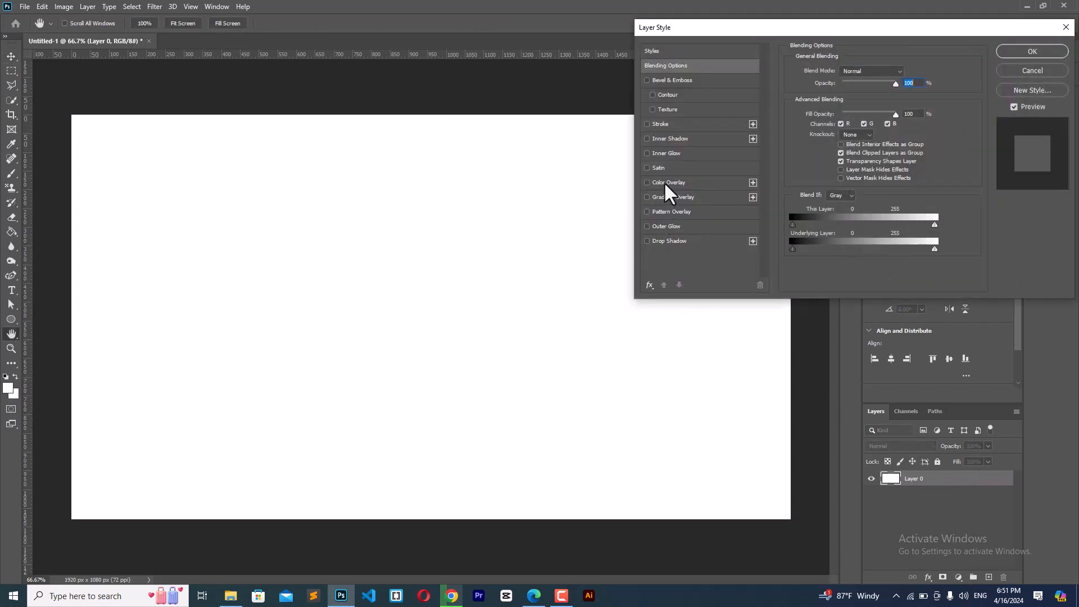
pyautogui.click(667, 182)
pyautogui.click(1028, 51)
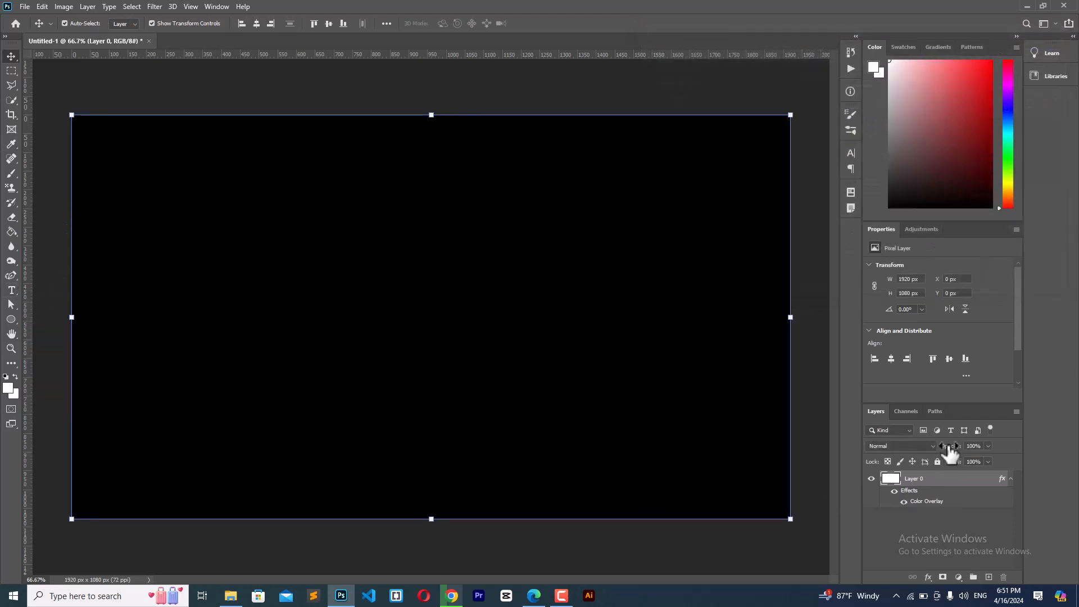
pyautogui.click(937, 461)
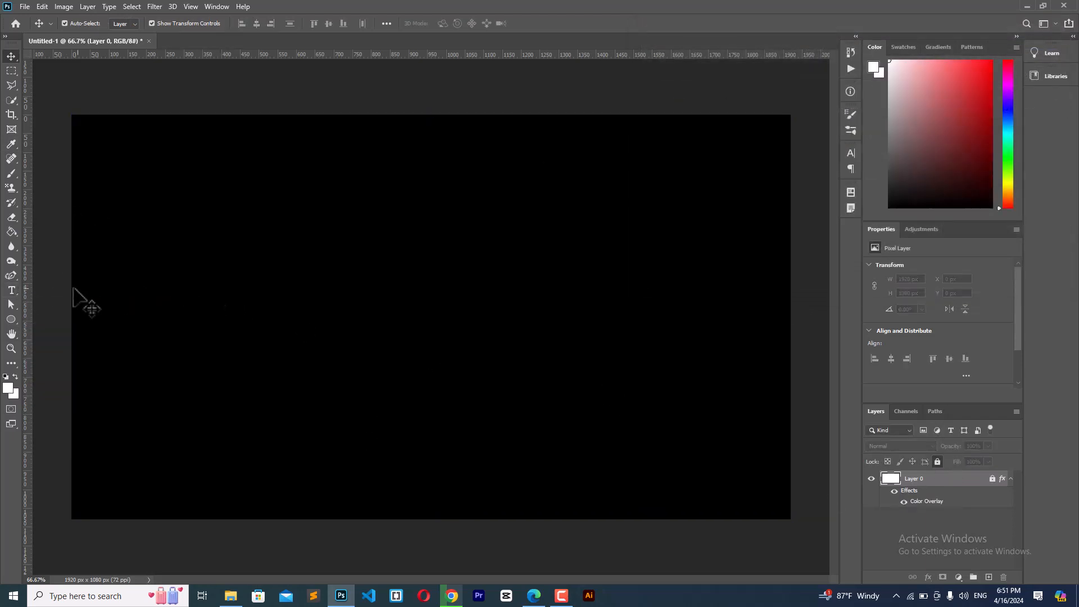
# Create a white Montserrat Bold text layer reading X at about 157 pt on the canvas
pyautogui.click(13, 290)
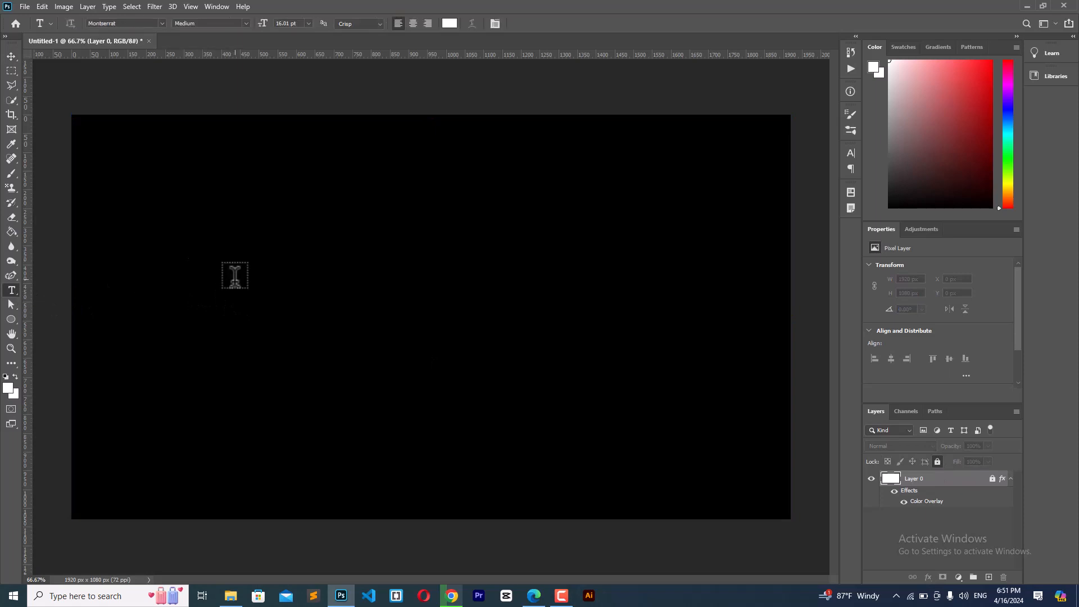
pyautogui.click(217, 309)
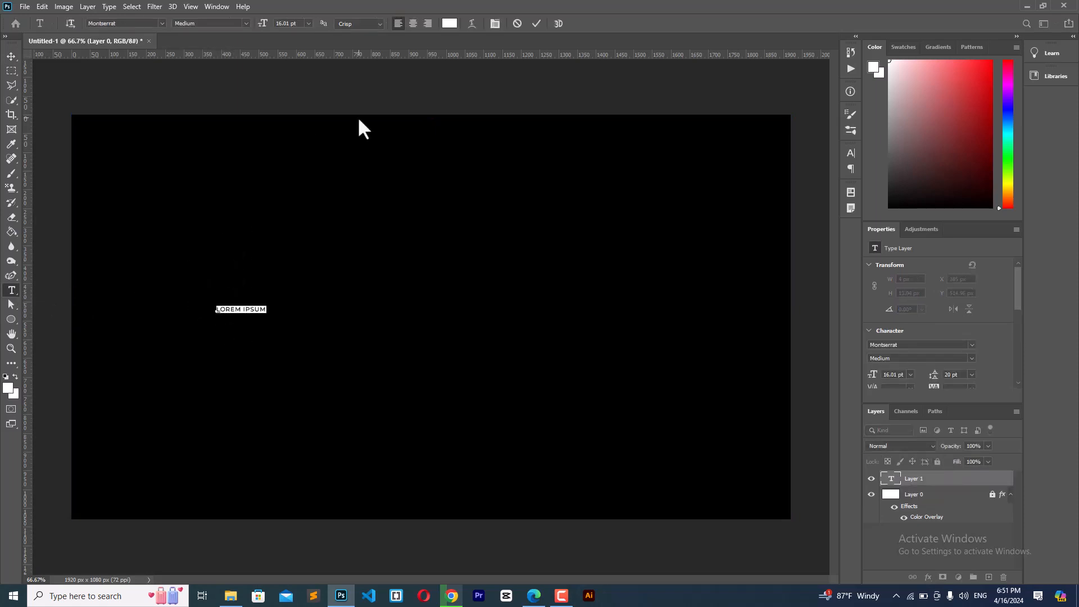
pyautogui.click(454, 24)
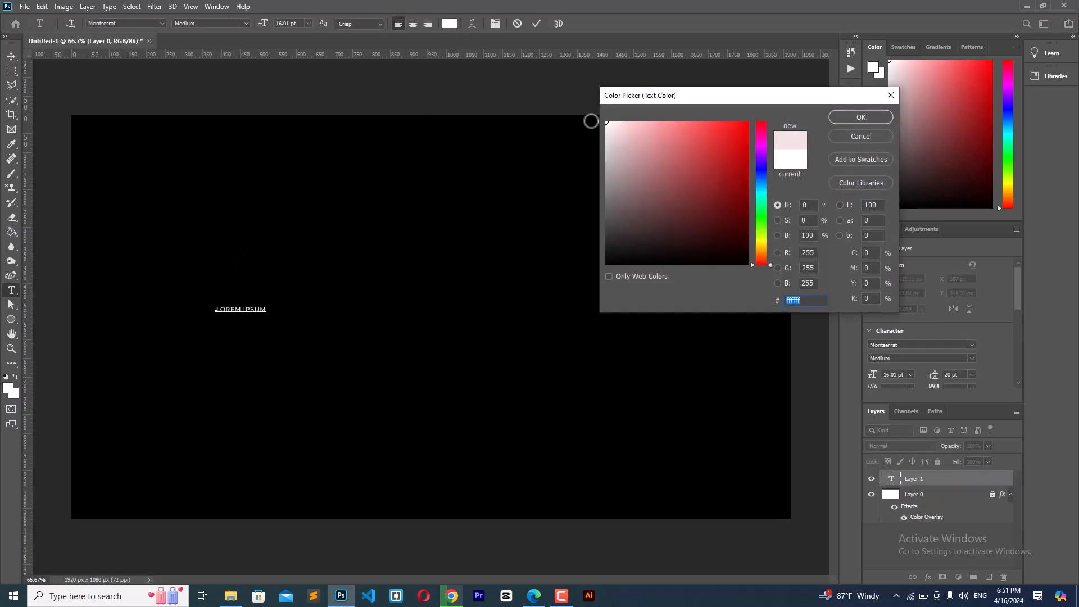
pyautogui.click(849, 120)
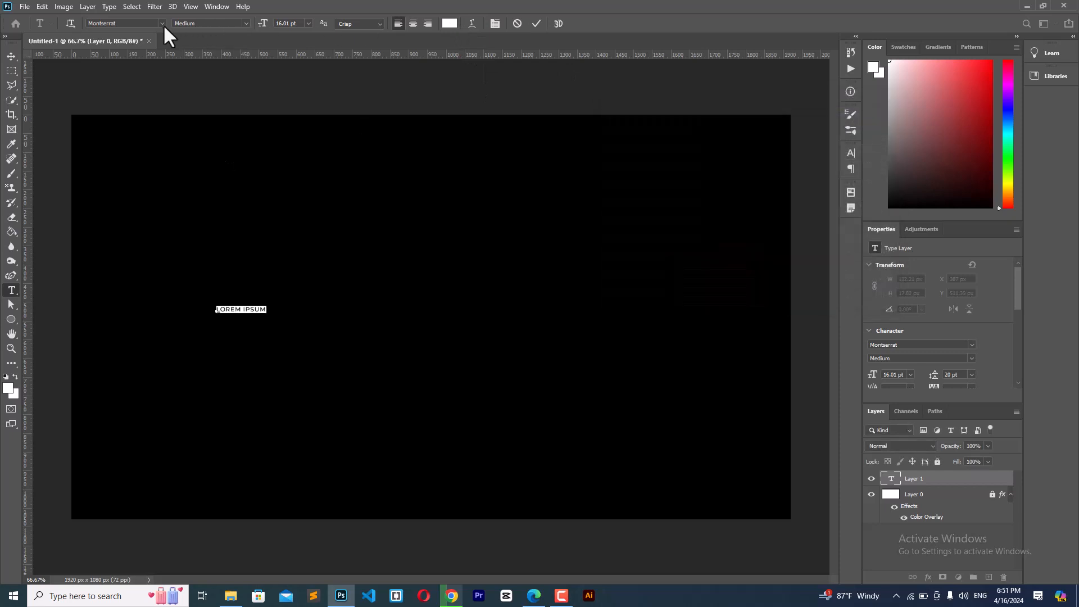
pyautogui.click(246, 24)
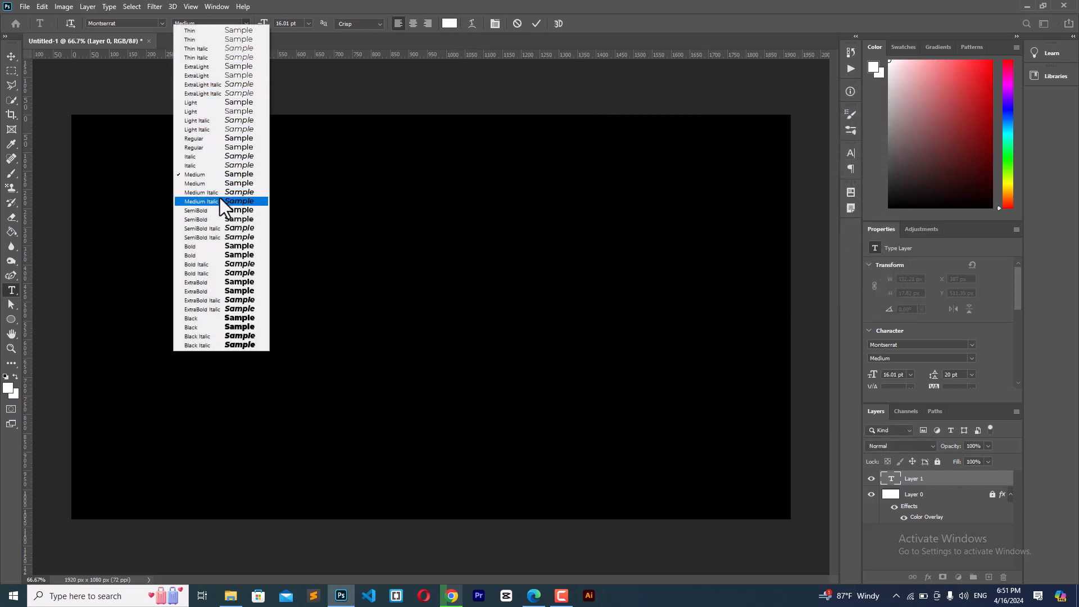
pyautogui.click(205, 255)
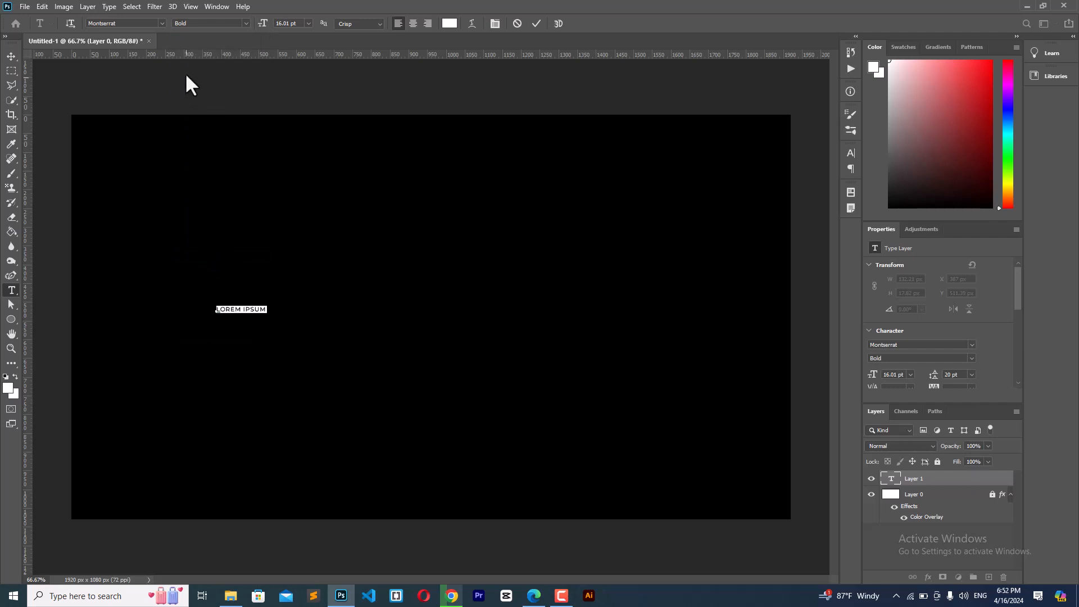
pyautogui.moveTo(260, 27); pyautogui.dragTo(342, 50)
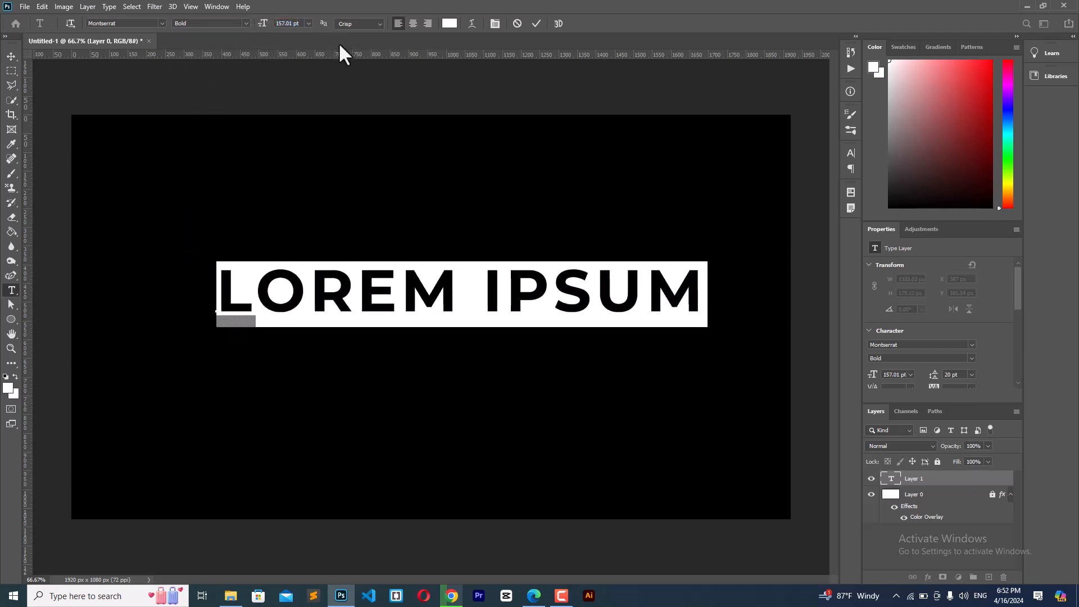
pyautogui.write('X')
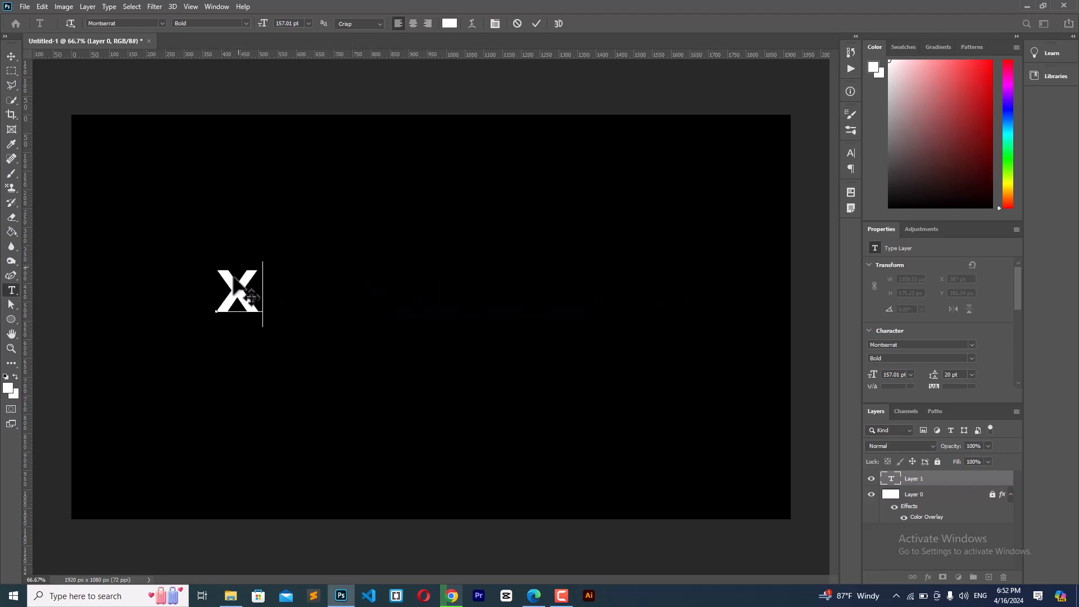
# Enlarge the letter X to about 528 pt and move it near the canvas's left edge, vertically about the middle
pyautogui.doubleClick(263, 308)
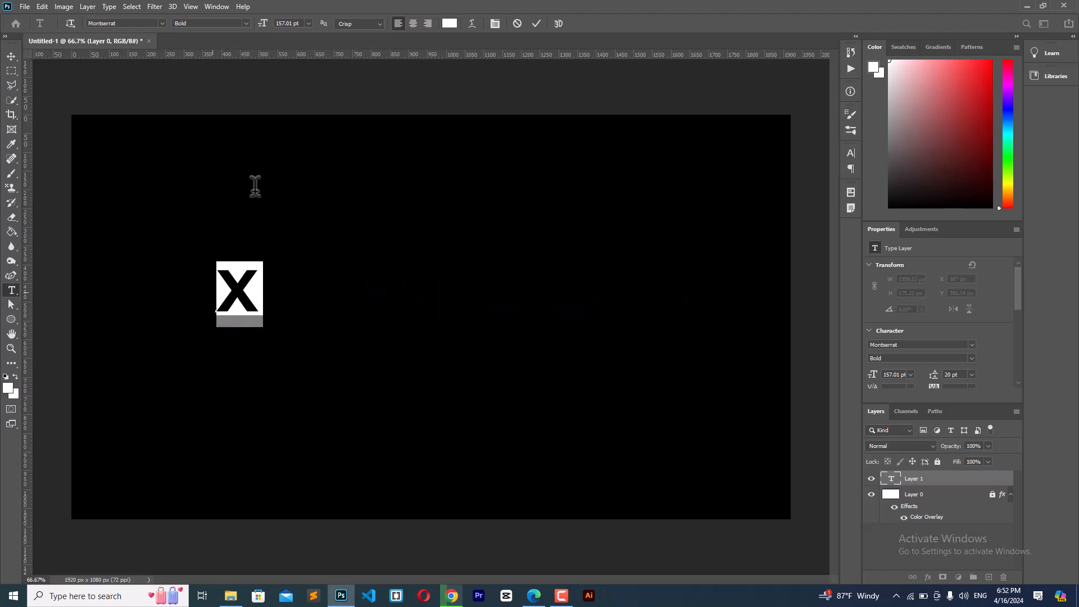
pyautogui.moveTo(263, 31); pyautogui.dragTo(389, 304)
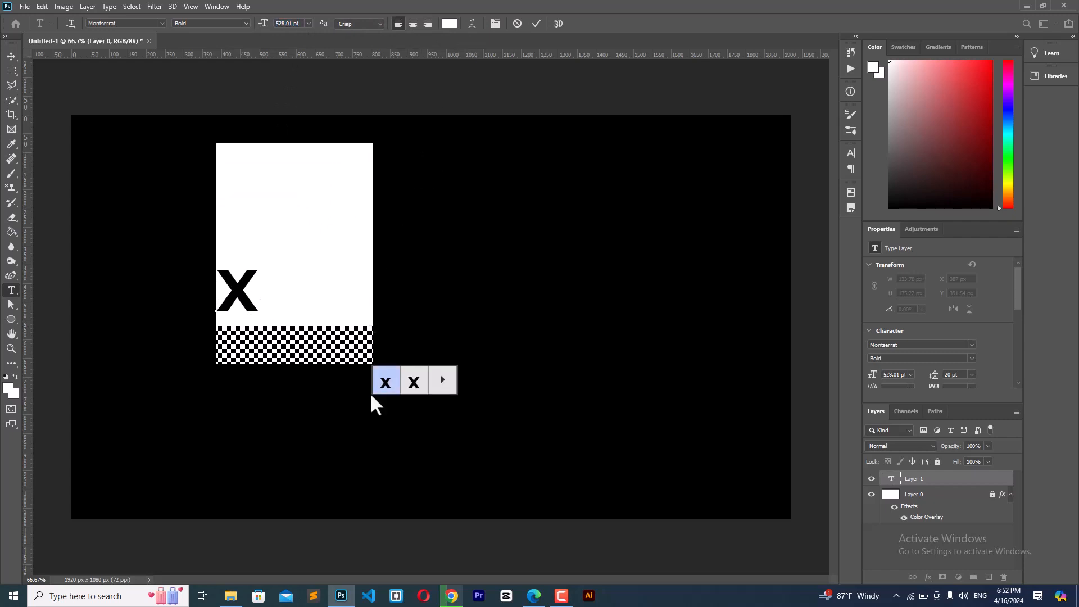
pyautogui.moveTo(316, 407); pyautogui.dragTo(200, 465)
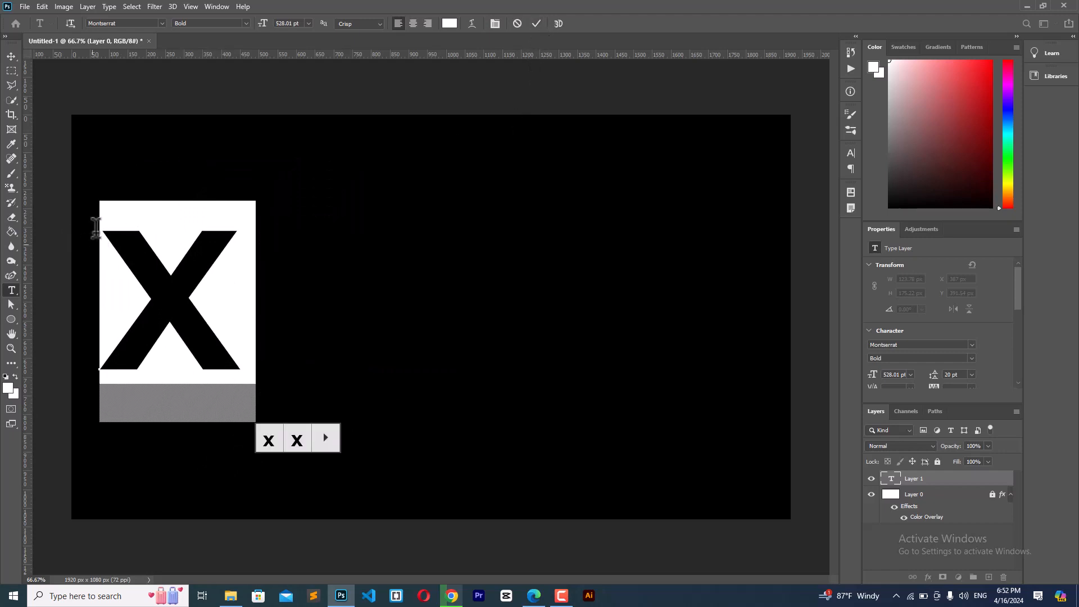
pyautogui.click(11, 56)
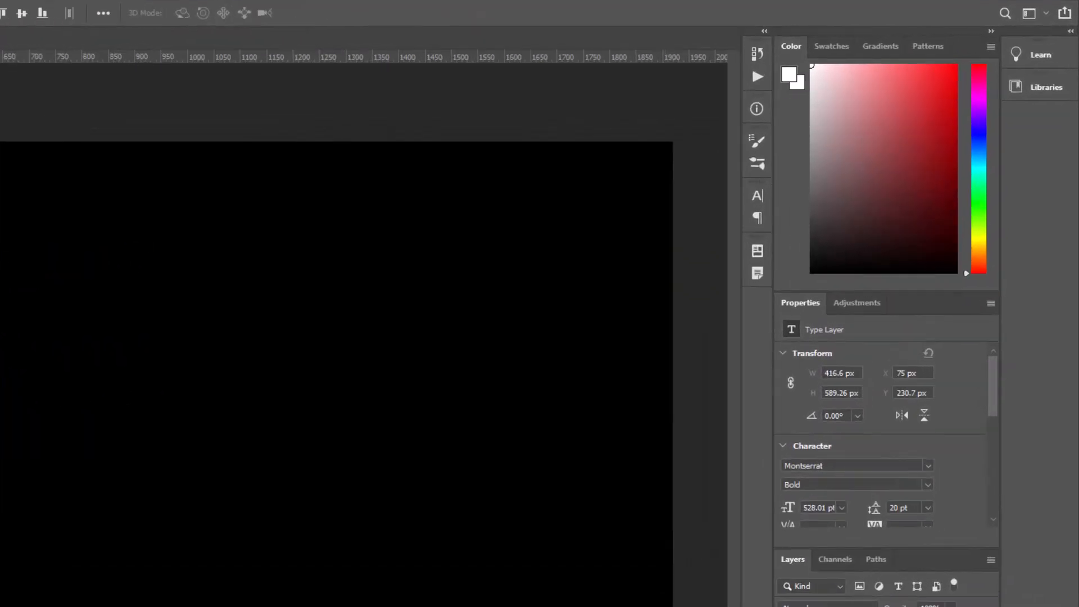
# Apply a Drop Shadow to the X text layer with 150° angle, 35 px distance, 45 px size and 100% opacity
pyautogui.doubleClick(956, 482)
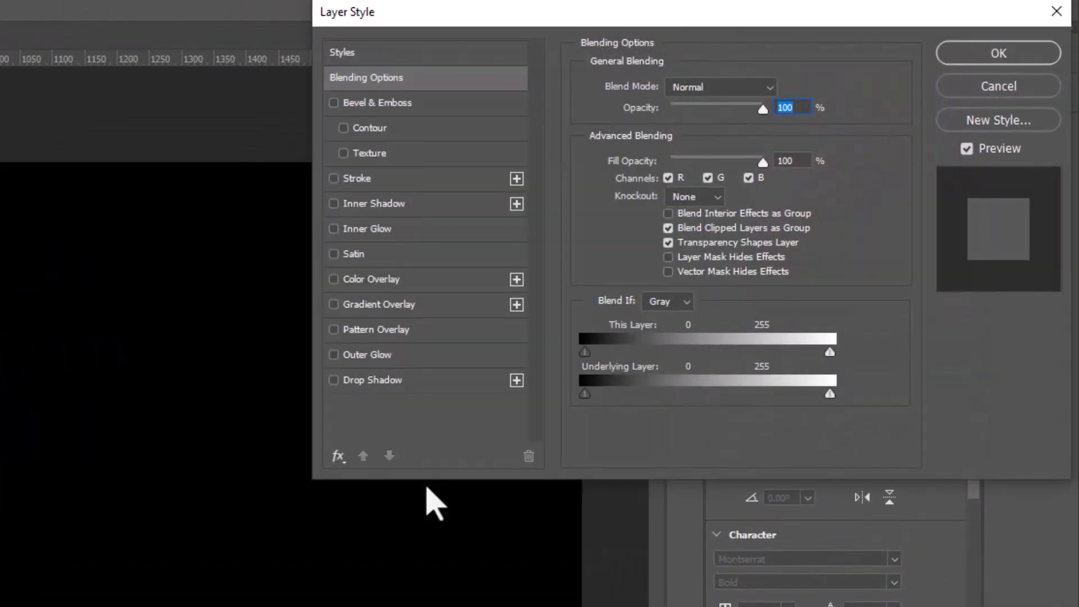
pyautogui.click(391, 381)
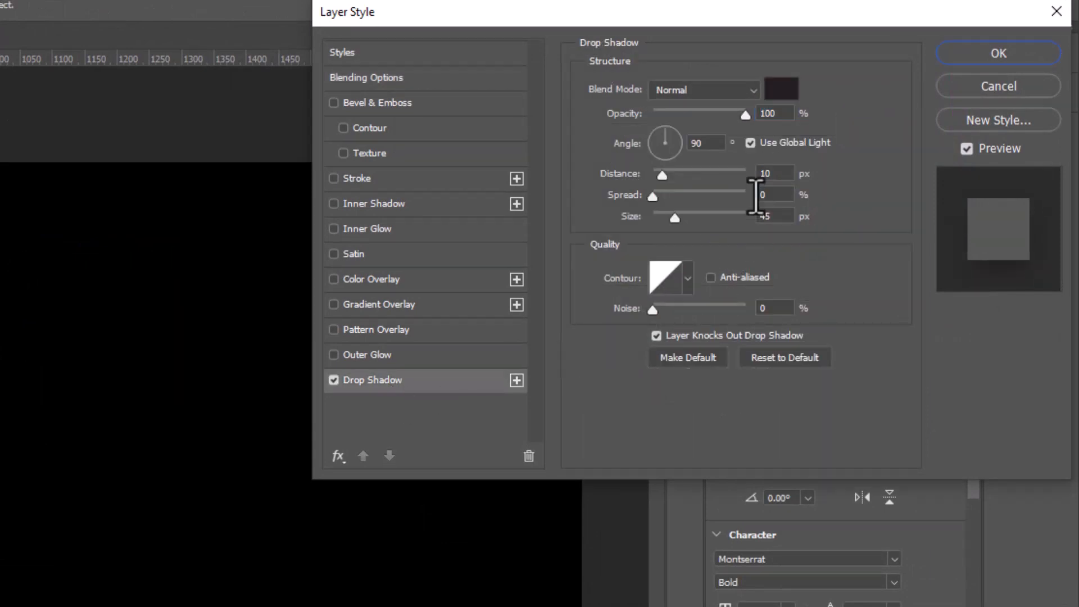
pyautogui.moveTo(707, 143); pyautogui.dragTo(683, 139)
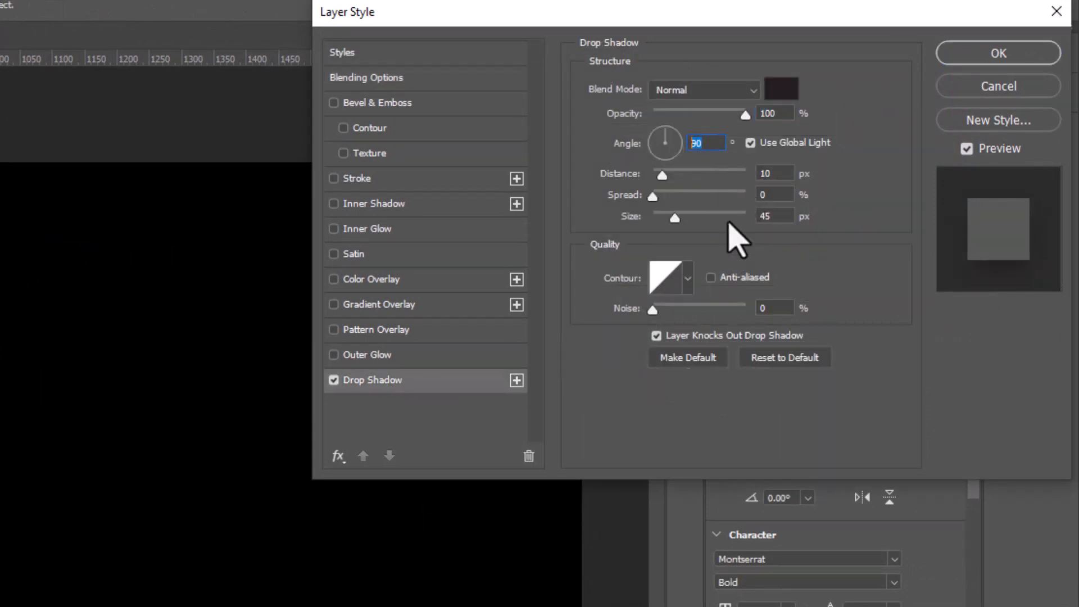
pyautogui.write('150')
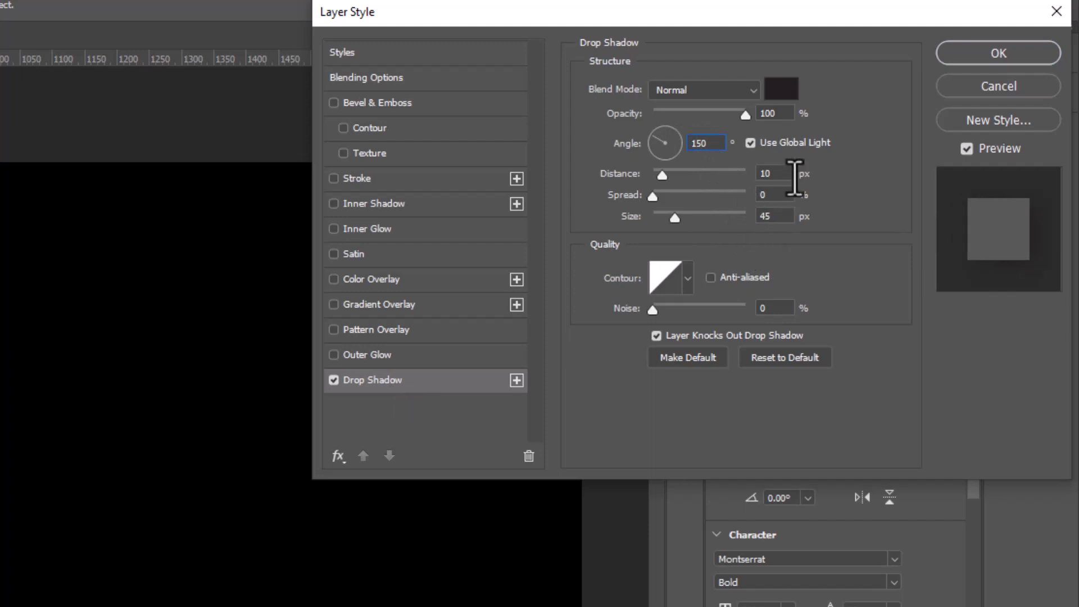
pyautogui.click(786, 175)
pyautogui.doubleClick(780, 174)
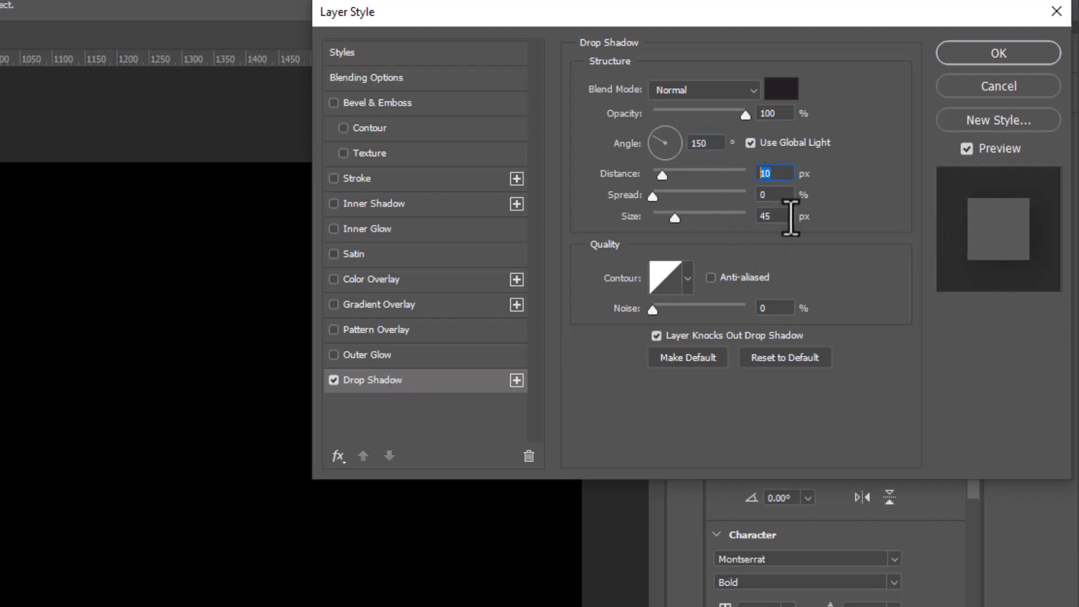
pyautogui.write('35')
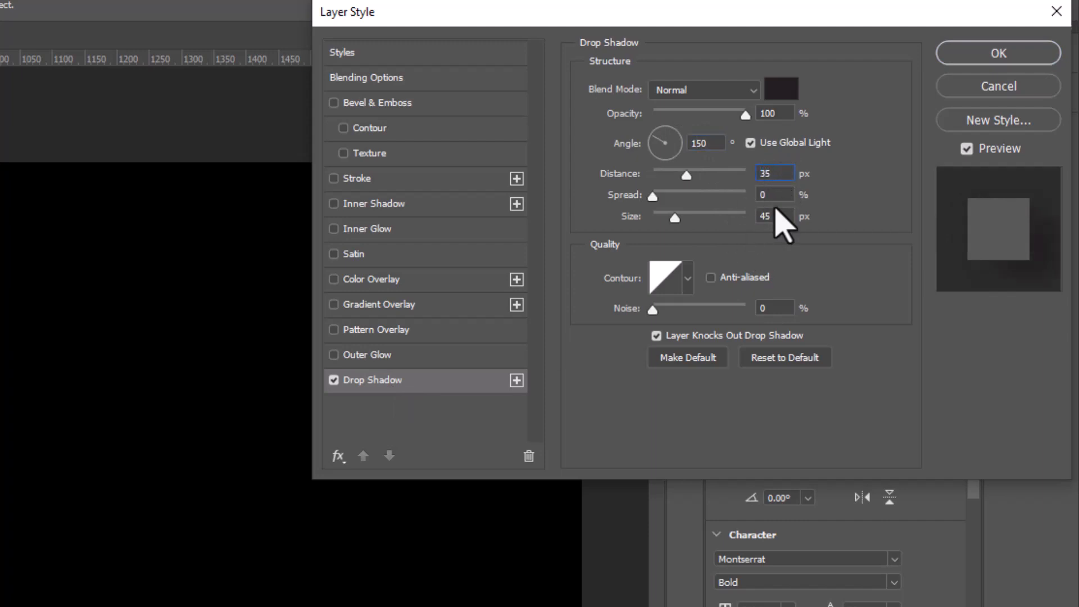
pyautogui.click(775, 205)
pyautogui.moveTo(776, 215); pyautogui.dragTo(746, 216)
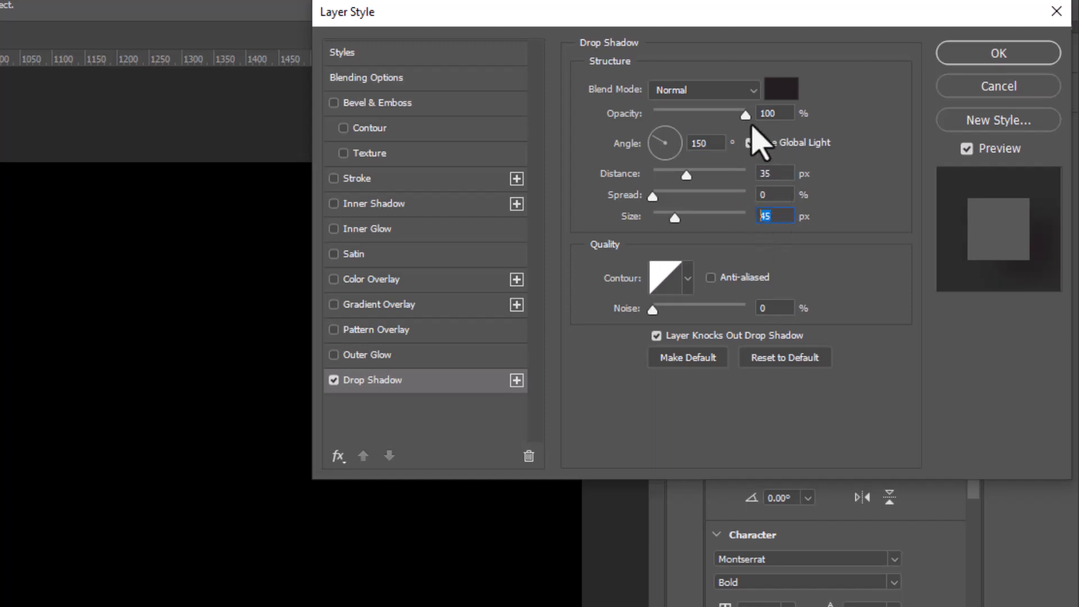
pyautogui.moveTo(772, 113); pyautogui.dragTo(745, 112)
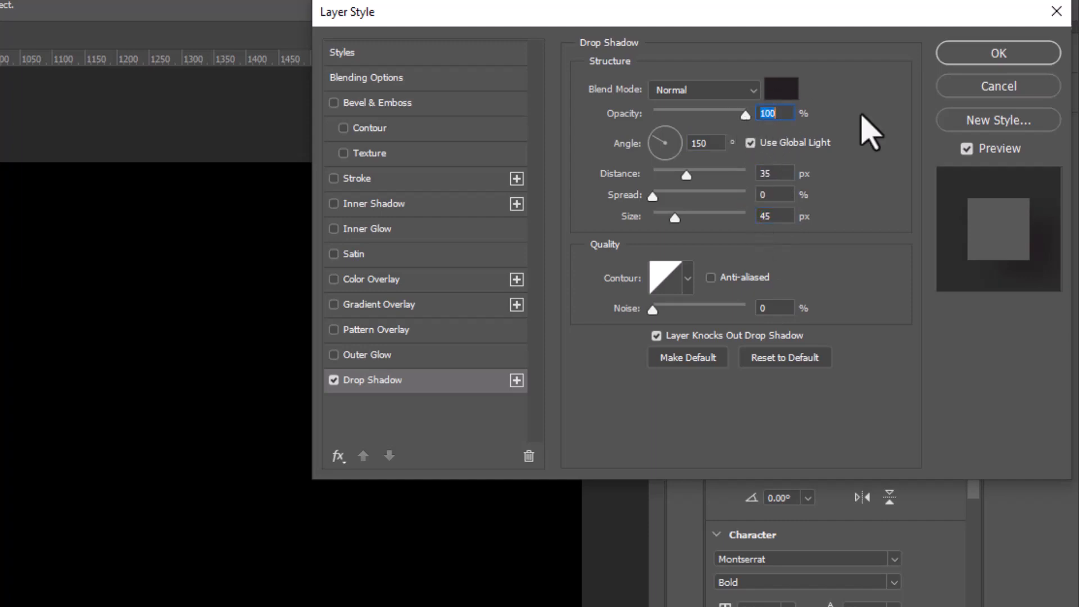
pyautogui.click(976, 54)
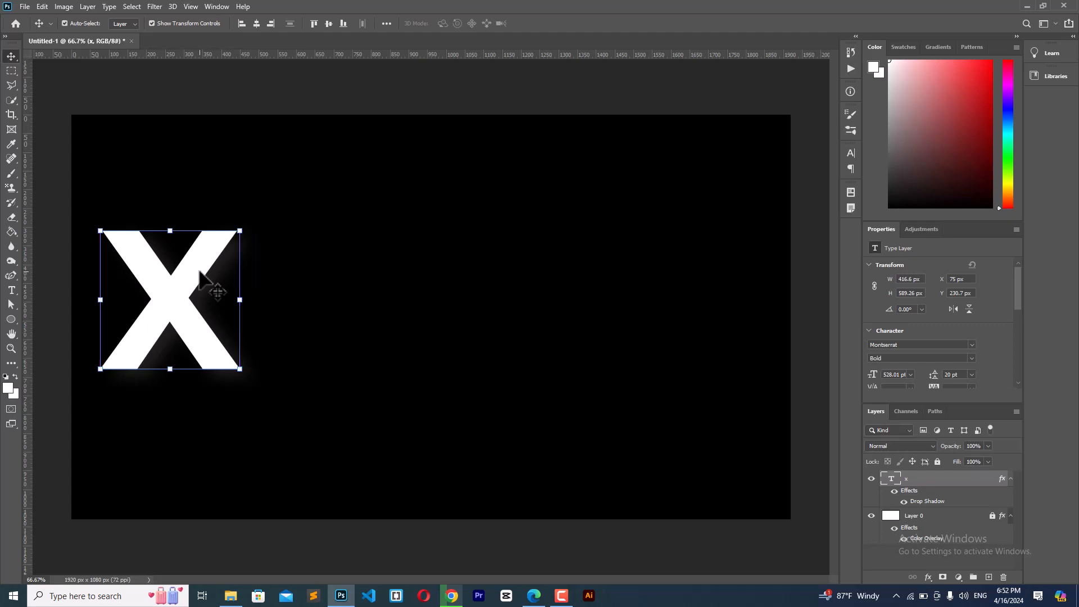
# Duplicate the X text layer, keeping the copy beneath the original, and change the copy's text to a
pyautogui.hotkey('ctrl', 'j')
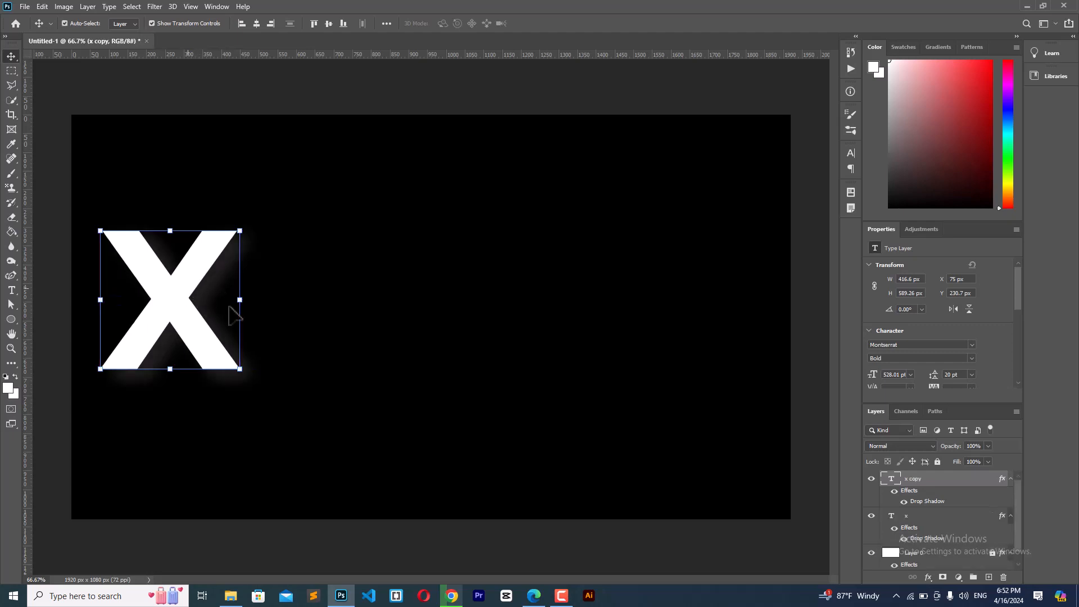
pyautogui.moveTo(917, 522); pyautogui.dragTo(909, 481)
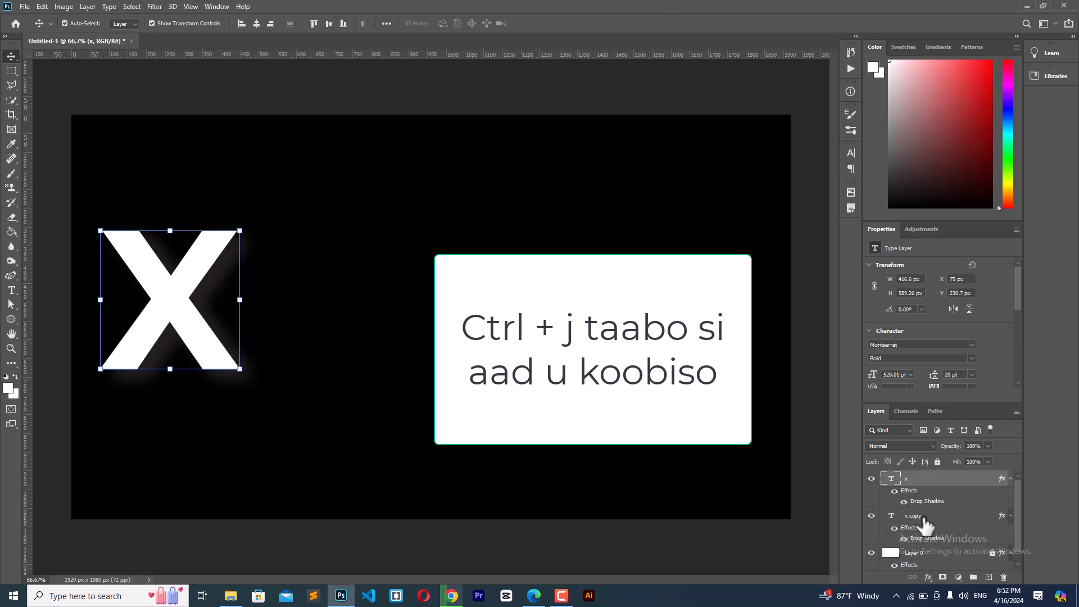
pyautogui.click(895, 522)
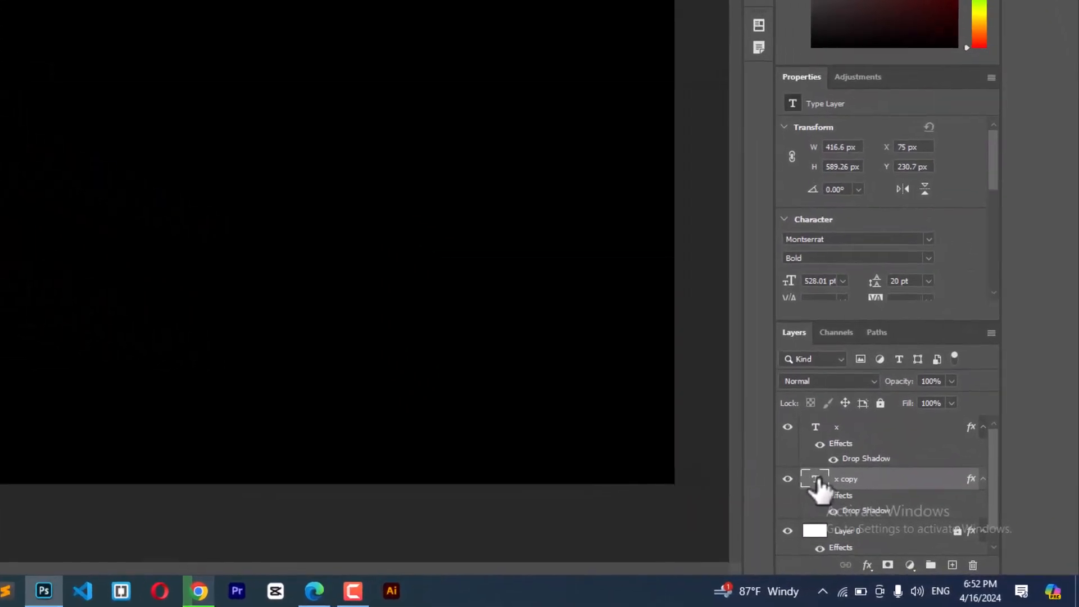
pyautogui.doubleClick(816, 482)
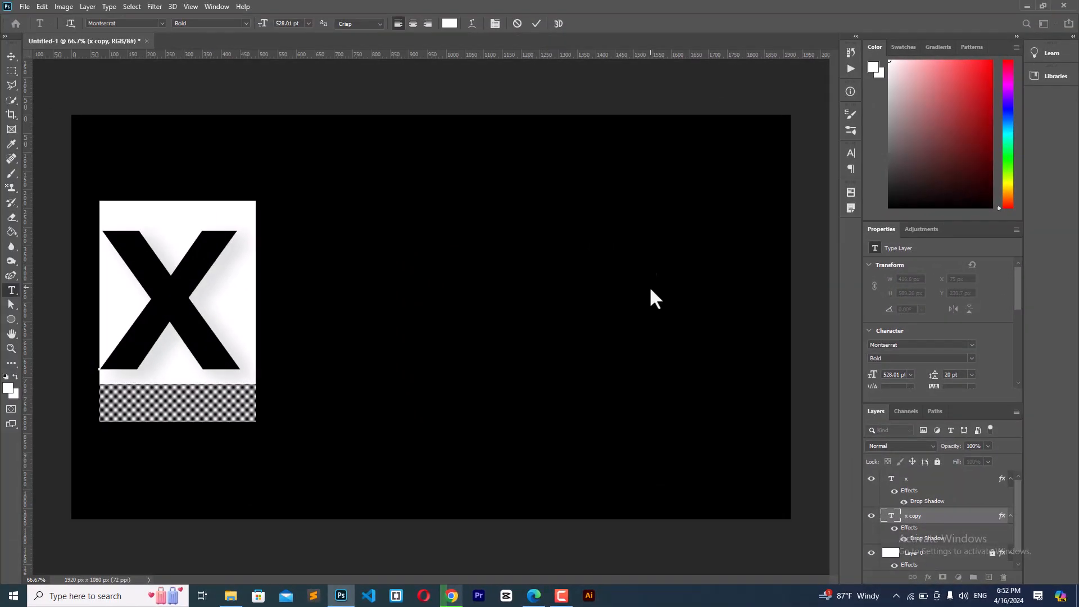
pyautogui.write('a')
pyautogui.click(11, 58)
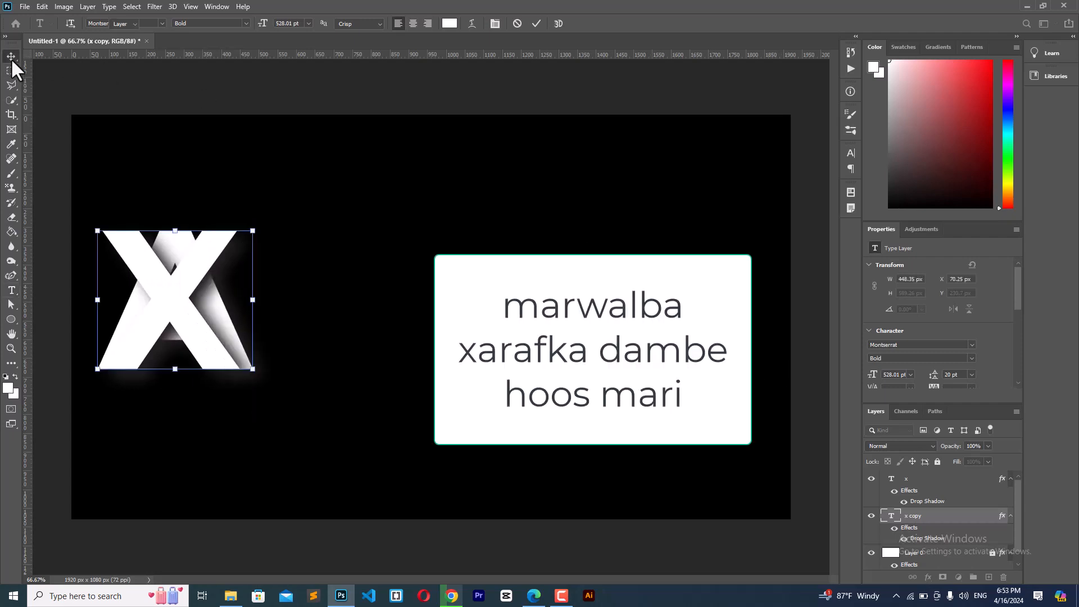
# Move the letter A horizontally to the right, to X about 360 px, so only its lower corner stays tucked under the X
pyautogui.hotkey('shift', 'Right')
pyautogui.hotkey('shift', 'Right')
pyautogui.hotkey('shift', 'Right')
pyautogui.hotkey('shift', 'Right')
pyautogui.hotkey('shift', 'Right')
pyautogui.hotkey('shift', 'Right')
pyautogui.hotkey('shift', 'Right')
pyautogui.hotkey('shift', 'Right')
pyautogui.hotkey('shift', 'Right')
pyautogui.hotkey('shift', 'Right')
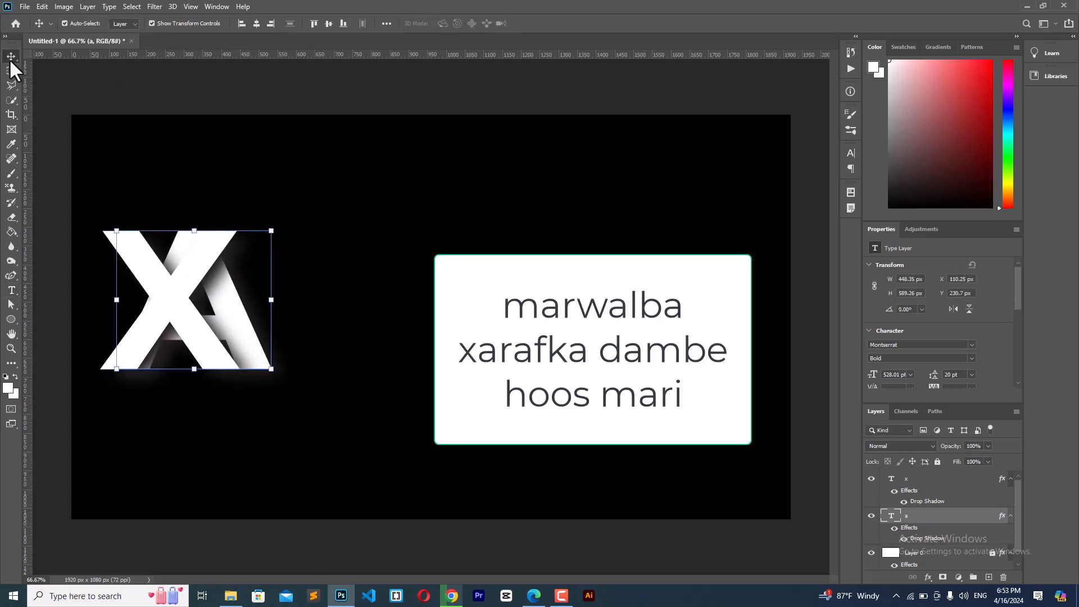
pyautogui.hotkey('shift', 'Right')
pyautogui.hotkey('shift', 'Right')
pyautogui.hotkey('shift', 'Right')
pyautogui.hotkey('shift', 'Right')
pyautogui.hotkey('shift', 'Right')
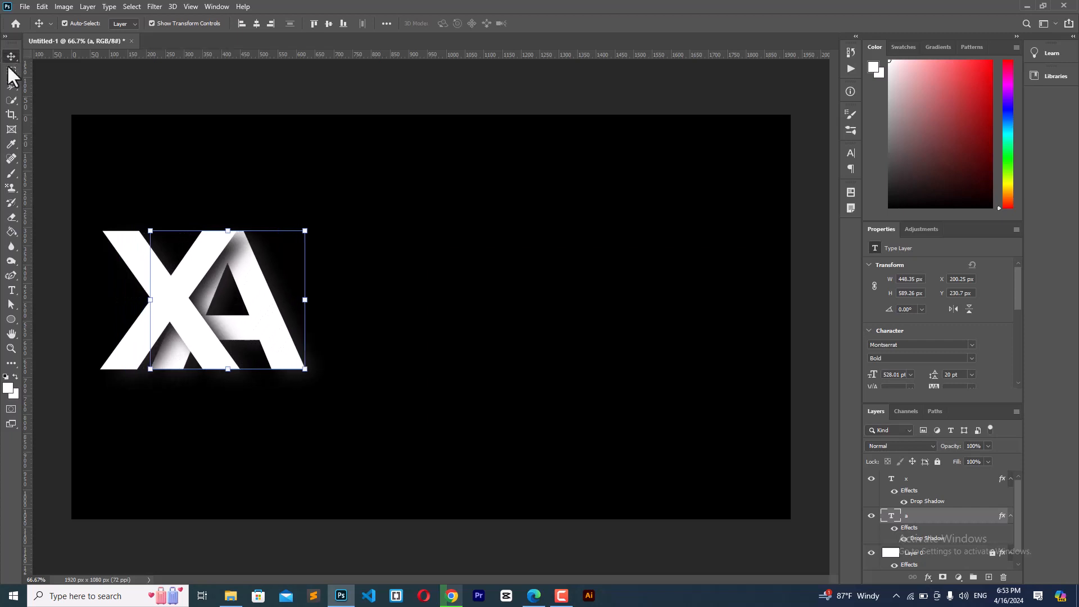
pyautogui.hotkey('shift', 'Right')
pyautogui.hotkey('shift', 'Right')
pyautogui.hotkey('shift', 'Right')
pyautogui.hotkey('shift', 'Right')
pyautogui.hotkey('shift', 'Right')
pyautogui.hotkey('shift', 'Right')
pyautogui.hotkey('shift', 'Right')
pyautogui.hotkey('shift', 'Right')
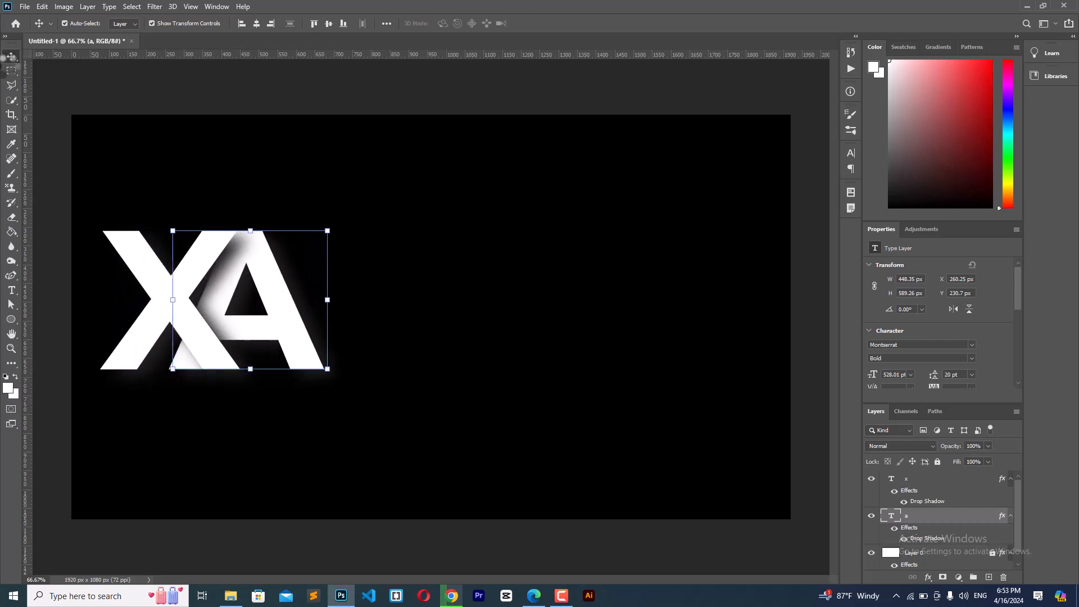
pyautogui.hotkey('shift', 'Right')
pyautogui.hotkey('shift', 'Right')
pyautogui.hotkey('shift', 'Right')
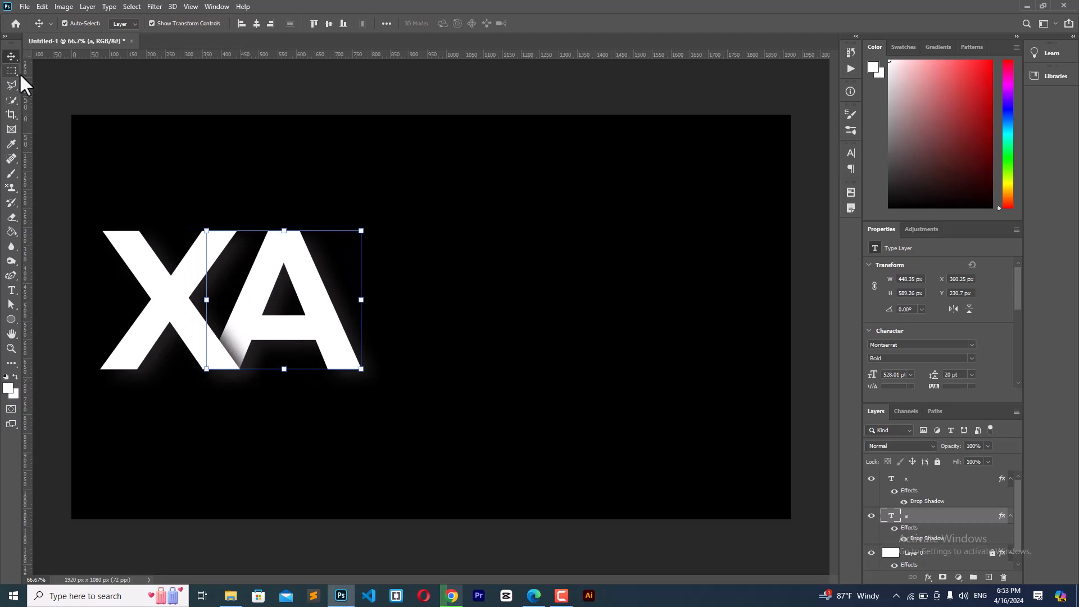
# Duplicate the A text layer and move the copy horizontally to the right, to X about 550 px
pyautogui.click(285, 211)
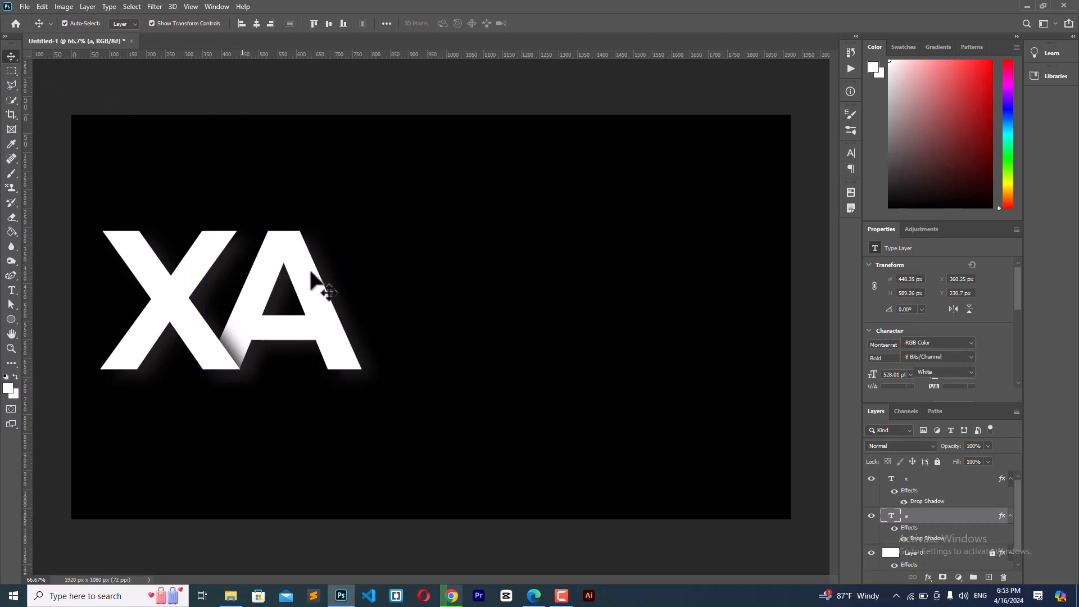
pyautogui.click(304, 280)
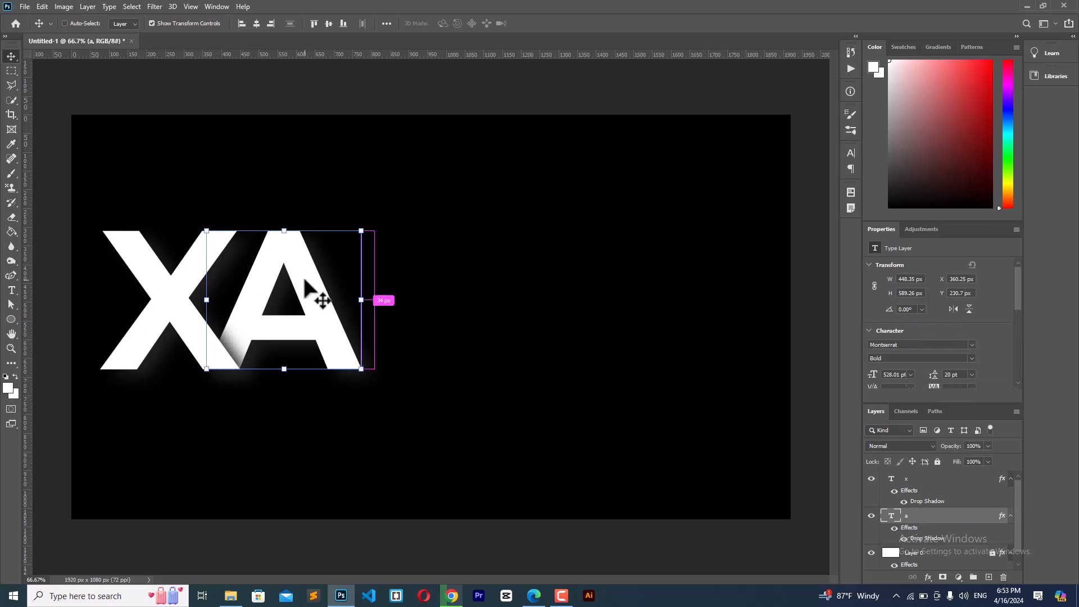
pyautogui.hotkey('ctrl', 'j')
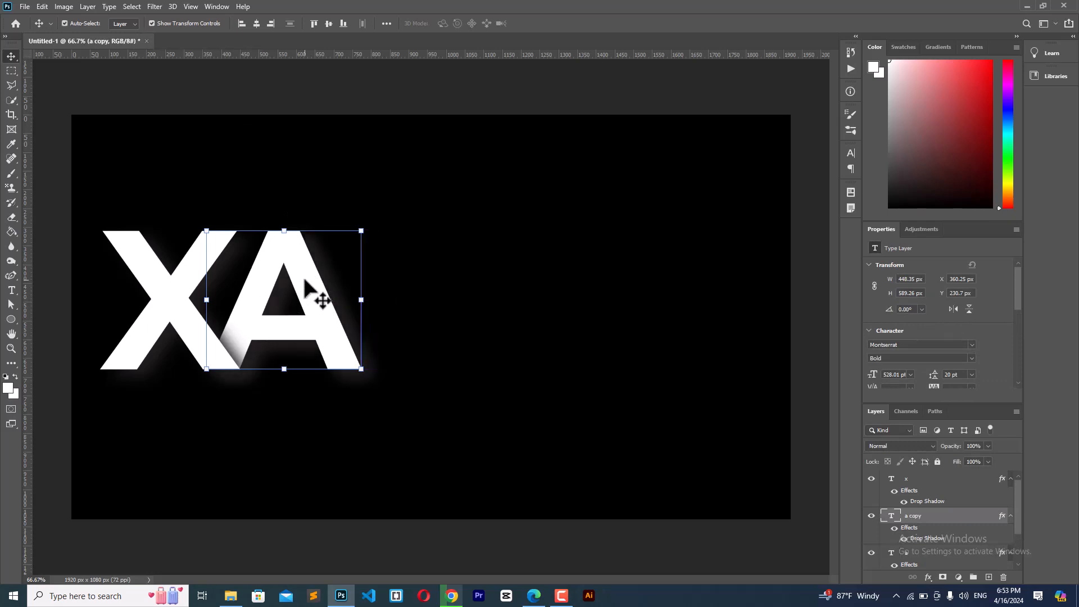
pyautogui.hotkey('shift', 'Right')
pyautogui.hotkey('shift', 'Right')
pyautogui.hotkey('shift', 'Right')
pyautogui.hotkey('shift', 'Right')
pyautogui.hotkey('shift', 'Right')
pyautogui.hotkey('shift', 'Right')
pyautogui.hotkey('shift', 'Right')
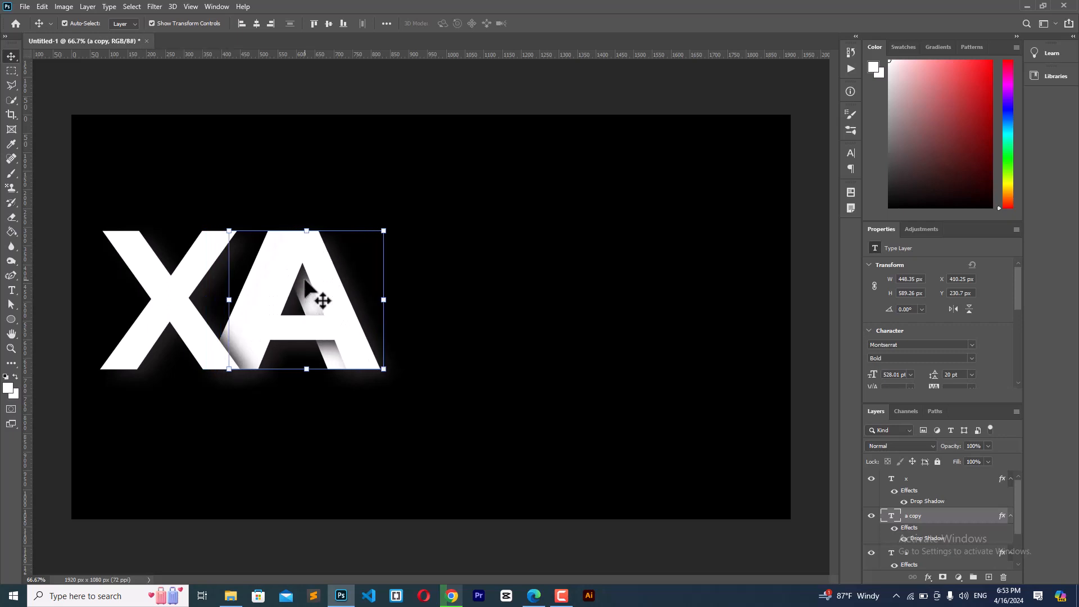
pyautogui.hotkey('shift', 'Right')
pyautogui.hotkey('shift', 'Right')
pyautogui.hotkey('shift', 'Right')
pyautogui.hotkey('shift', 'Right')
pyautogui.hotkey('shift', 'Right')
pyautogui.hotkey('shift', 'Right')
pyautogui.hotkey('shift', 'Right')
pyautogui.hotkey('shift', 'Right')
pyautogui.hotkey('shift', 'Right')
pyautogui.hotkey('shift', 'Right')
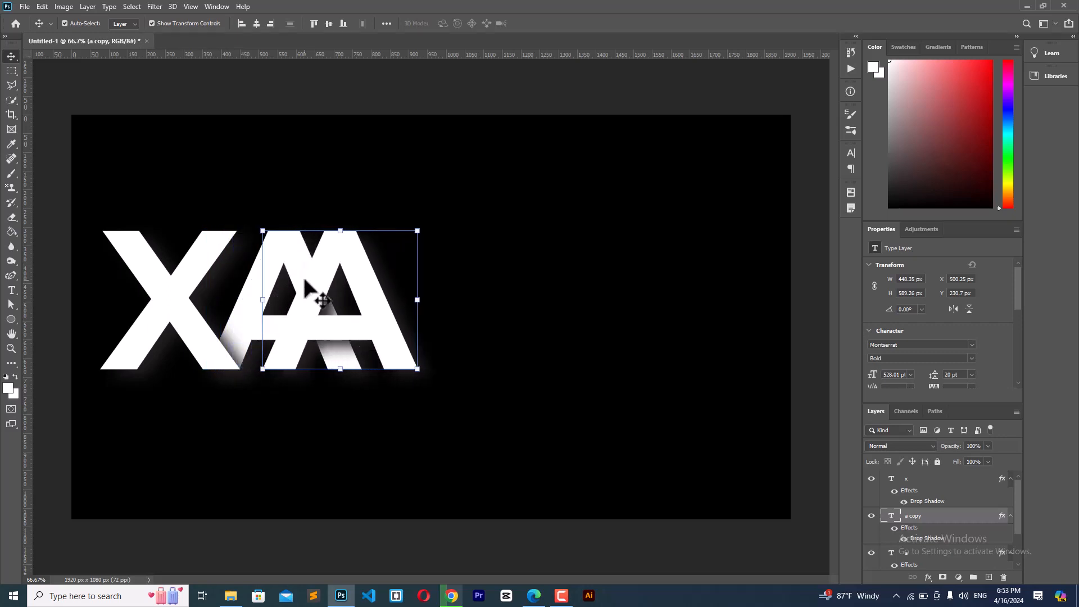
pyautogui.hotkey('shift', 'Right')
pyautogui.hotkey('shift', 'Right')
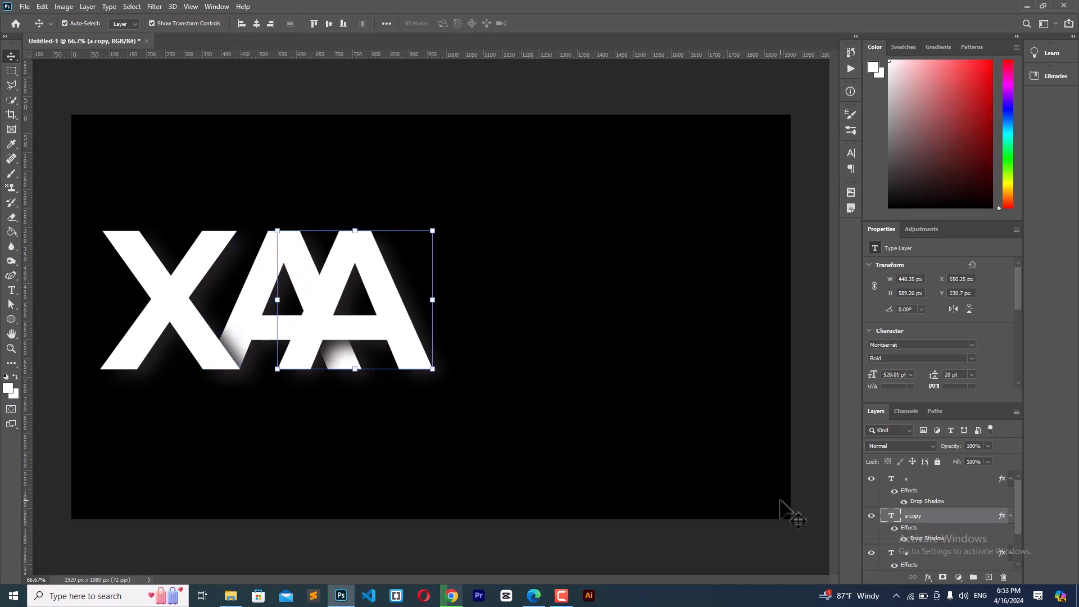
# Reorder the layers so the original A lies above its copy, directly beneath the X layer
pyautogui.moveTo(923, 522)
pyautogui.mouseDown()
pyautogui.moveTo(941, 561)
pyautogui.moveTo(929, 522)
pyautogui.mouseUp()
pyautogui.moveTo(1019, 491)
pyautogui.mouseDown()
pyautogui.moveTo(1019, 522)
pyautogui.moveTo(1022, 501)
pyautogui.mouseUp()
pyautogui.moveTo(914, 532); pyautogui.dragTo(912, 500)
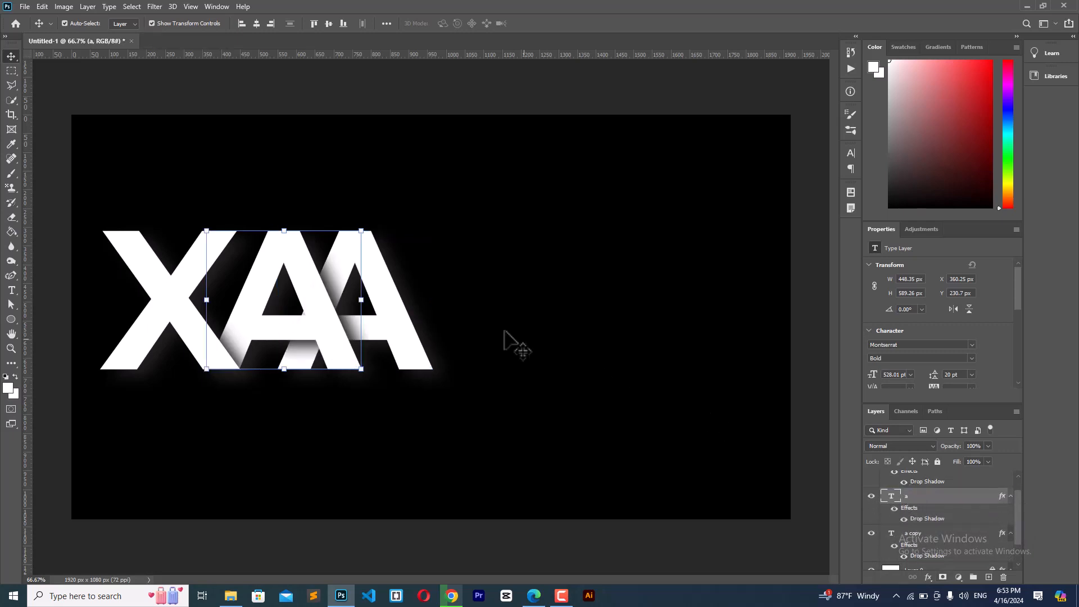
pyautogui.hotkey('shift', 'Right')
pyautogui.hotkey('shift', 'Right')
pyautogui.hotkey('shift', 'Right')
pyautogui.hotkey('shift', 'Right')
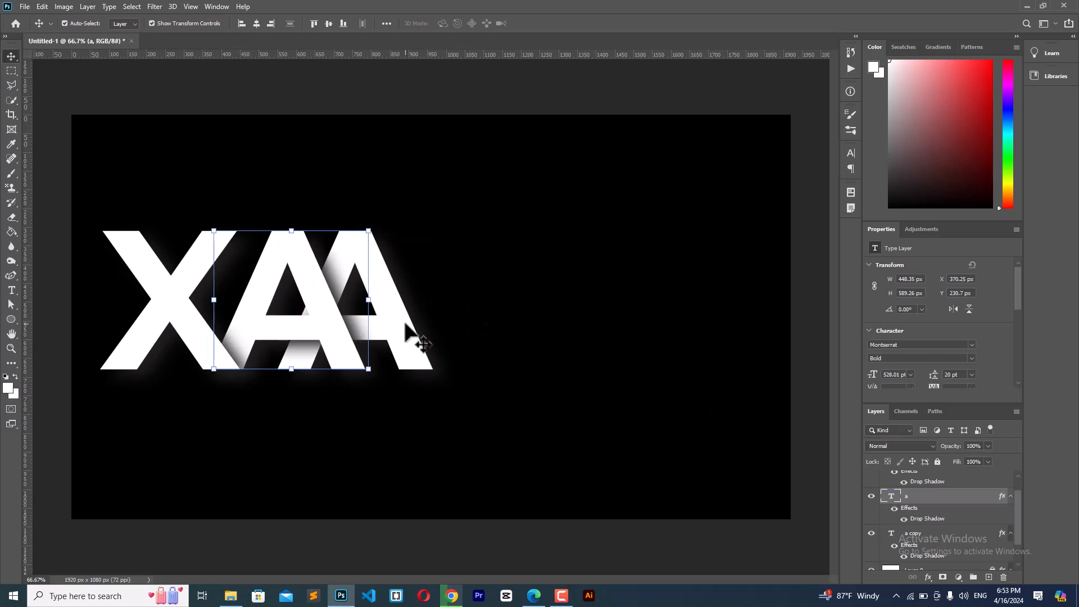
pyautogui.hotkey('shift', 'Left')
pyautogui.hotkey('shift', 'Left')
pyautogui.hotkey('shift', 'Left')
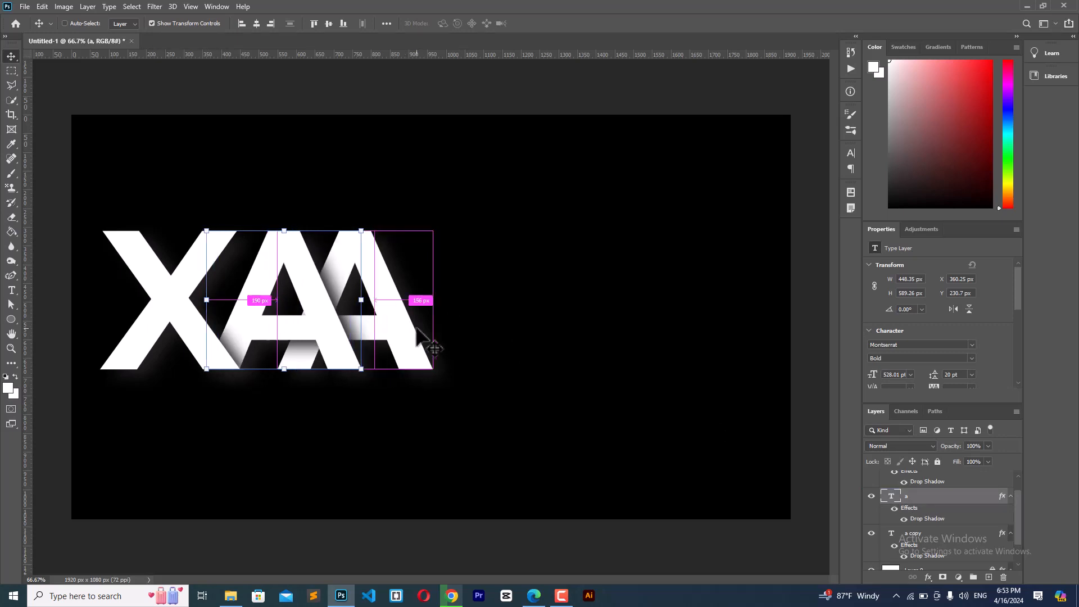
# Move the A copy further right, to X about 690 px, so only its lower corner stays tucked under the first A
pyautogui.keyDown('ctrl'); pyautogui.click(412, 333); pyautogui.keyUp('ctrl')
pyautogui.hotkey('shift', 'Right')
pyautogui.hotkey('shift', 'Right')
pyautogui.hotkey('shift', 'Right')
pyautogui.hotkey('shift', 'Right')
pyautogui.hotkey('shift', 'Right')
pyautogui.hotkey('shift', 'Right')
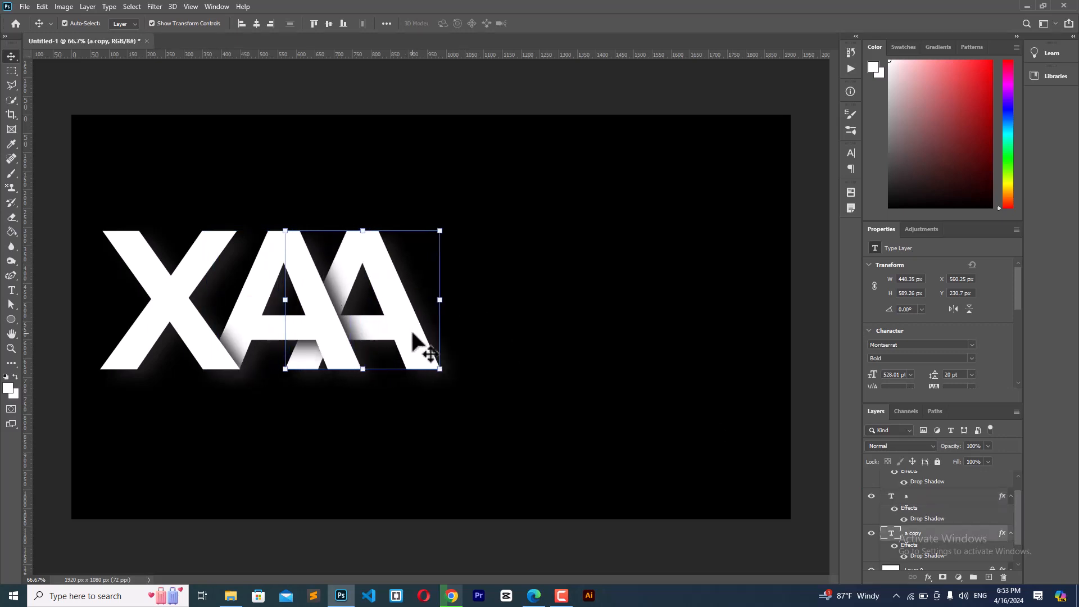
pyautogui.hotkey('shift', 'Right')
pyautogui.hotkey('shift', 'Right')
pyautogui.hotkey('shift', 'Right')
pyautogui.hotkey('shift', 'Right')
pyautogui.hotkey('shift', 'Right')
pyautogui.hotkey('shift', 'Right')
pyautogui.hotkey('shift', 'Right')
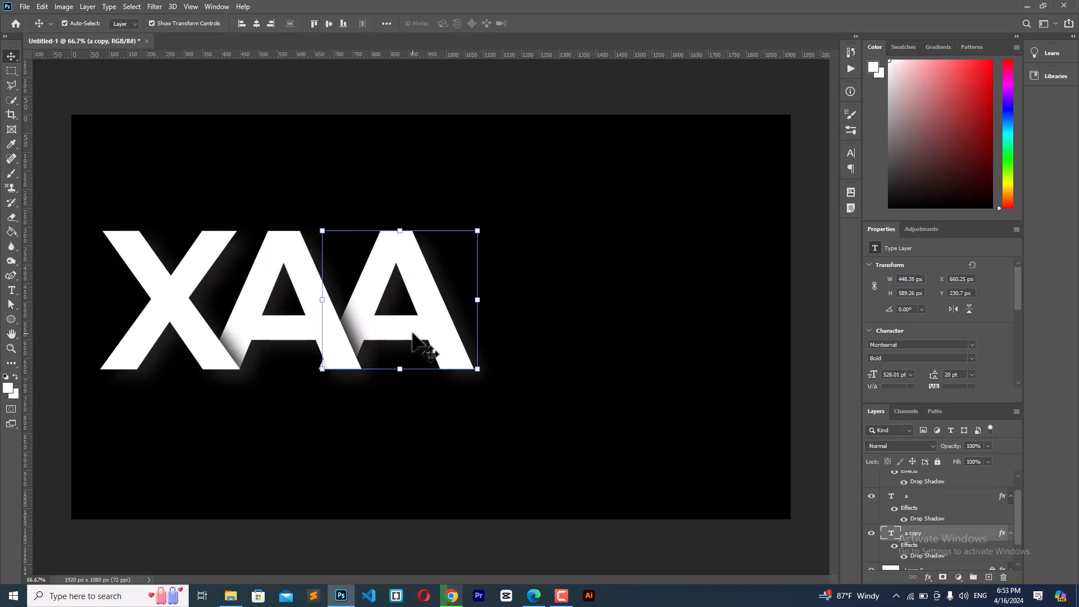
pyautogui.hotkey('shift', 'Right')
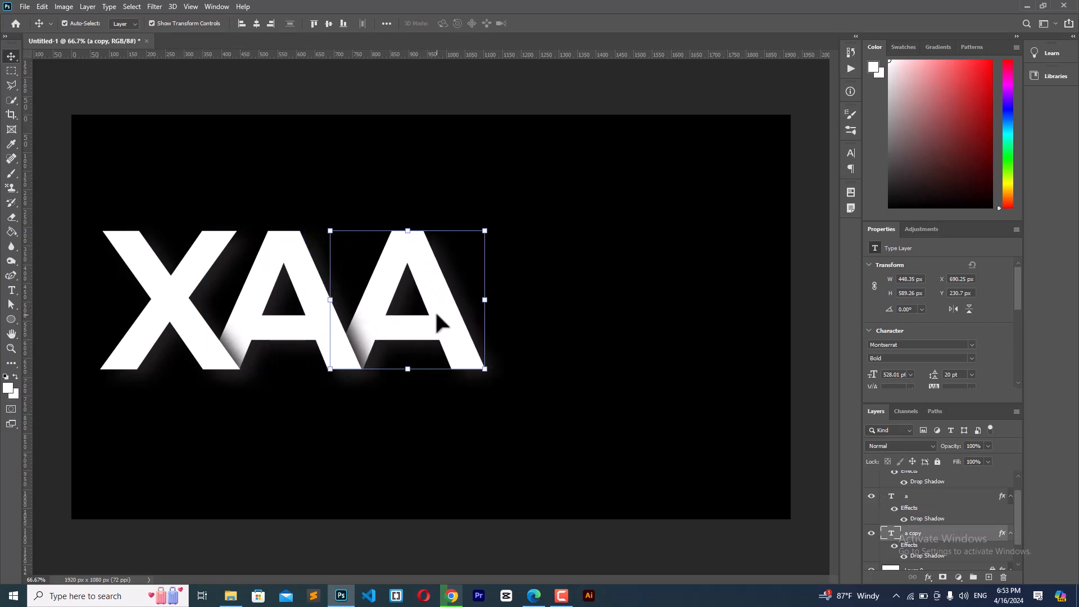
# Change the A copy's text to S and shift the letter slightly left, to X 675 px
pyautogui.doubleClick(890, 535)
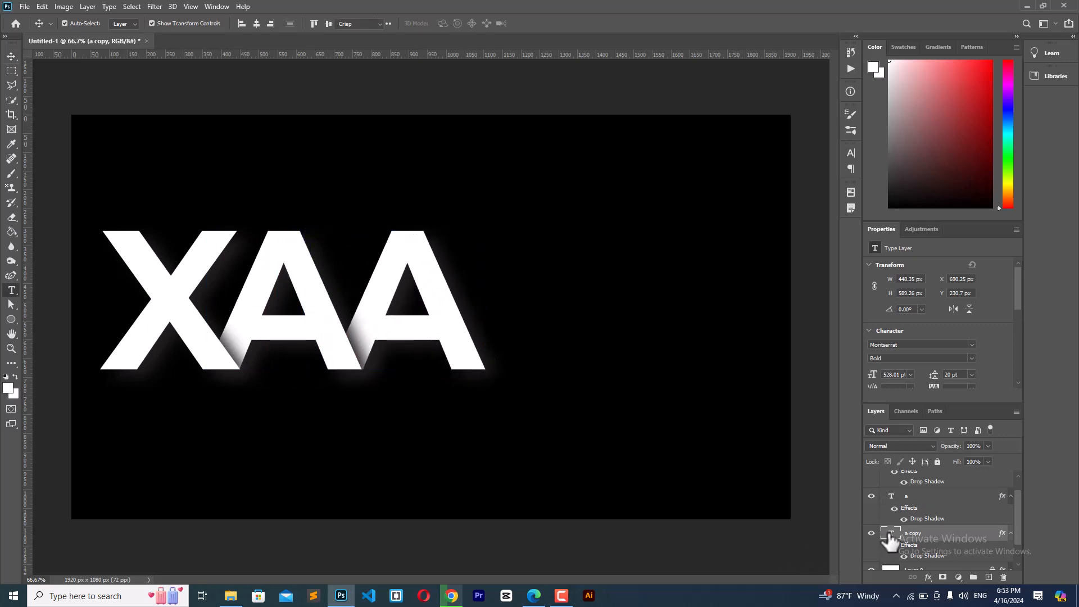
pyautogui.write('S')
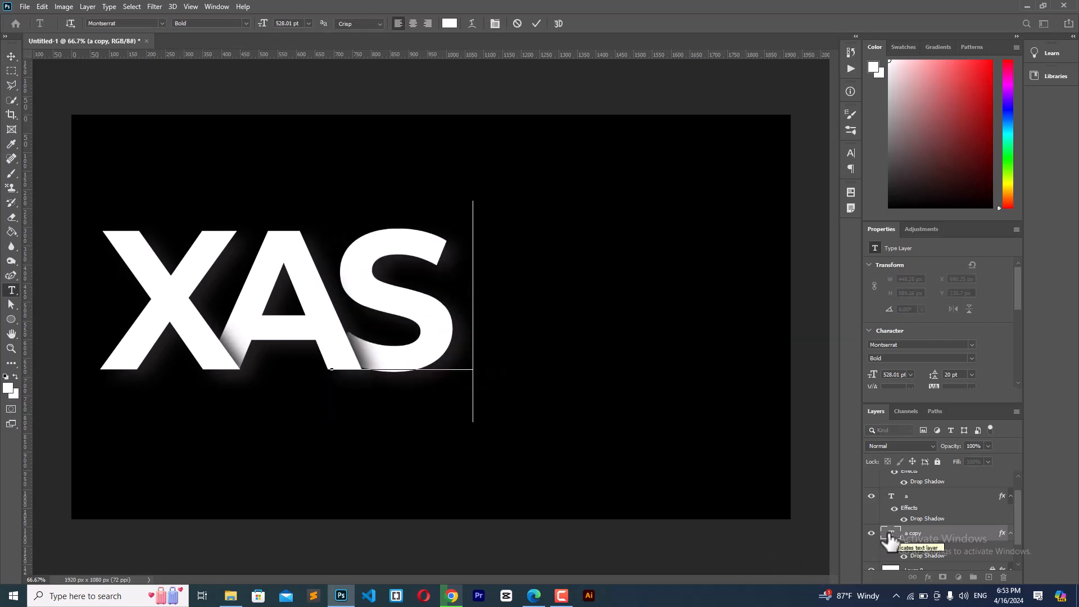
pyautogui.click(10, 55)
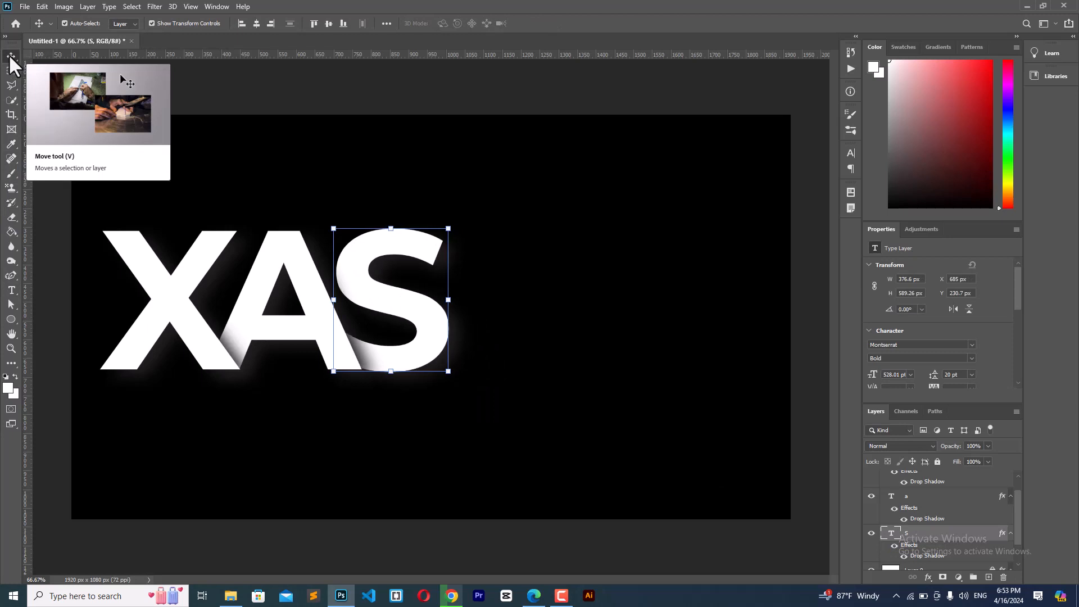
pyautogui.hotkey('shift', 'Left')
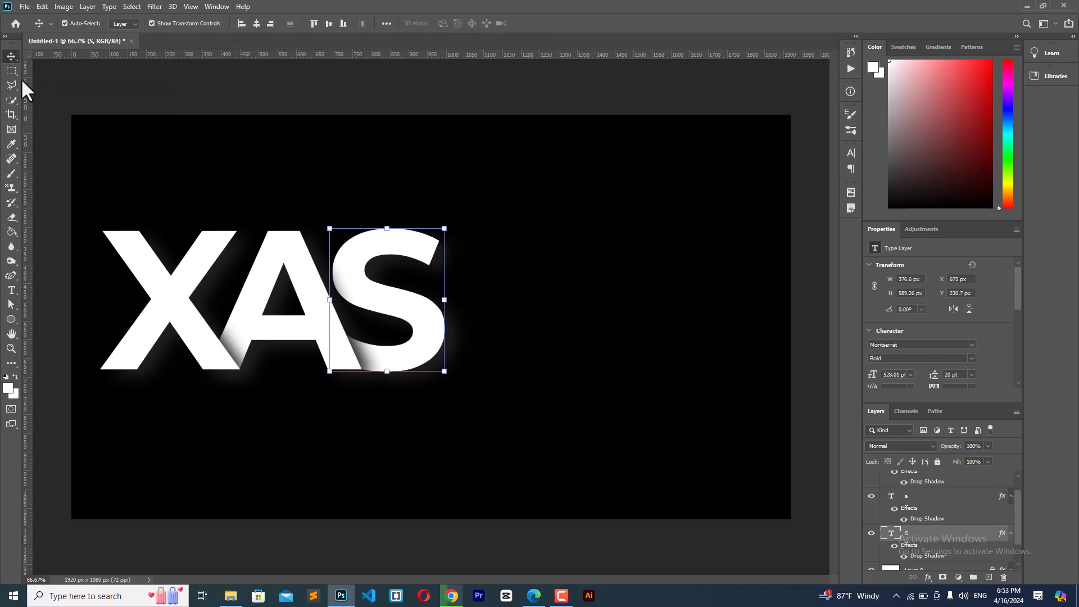
# Duplicate the S text layer and place the copy beneath the original S
pyautogui.click(349, 278)
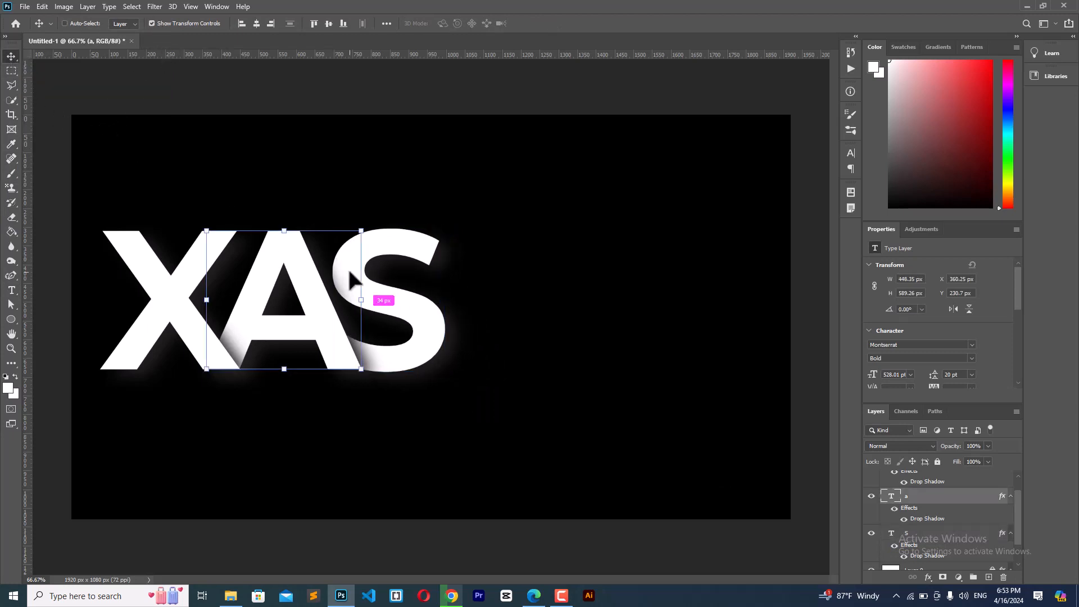
pyautogui.keyDown('ctrl'); pyautogui.click(438, 326); pyautogui.keyUp('ctrl')
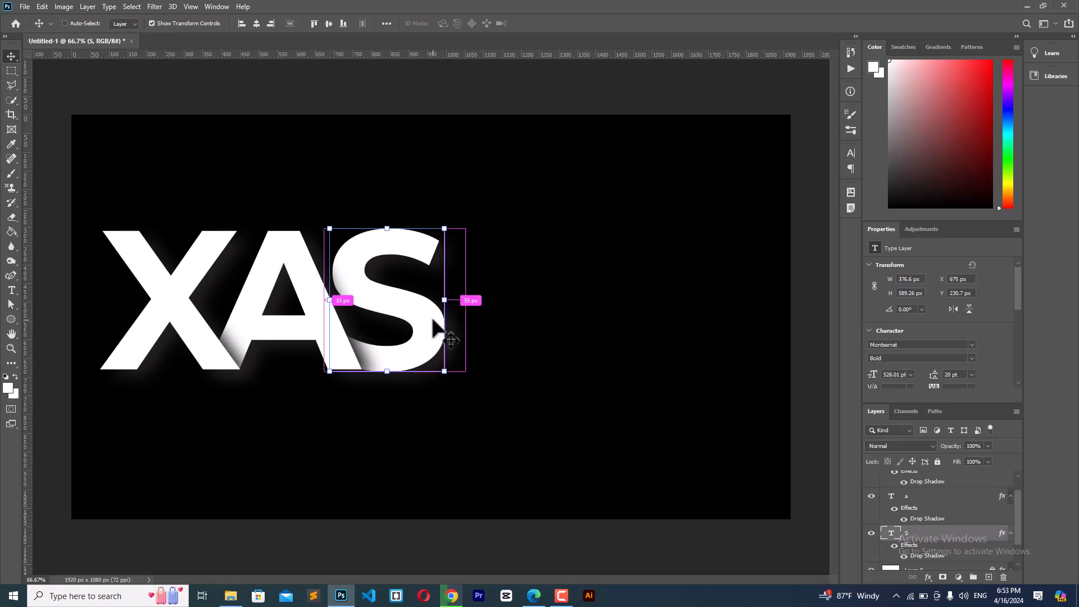
pyautogui.moveTo(437, 326); pyautogui.dragTo(438, 328)
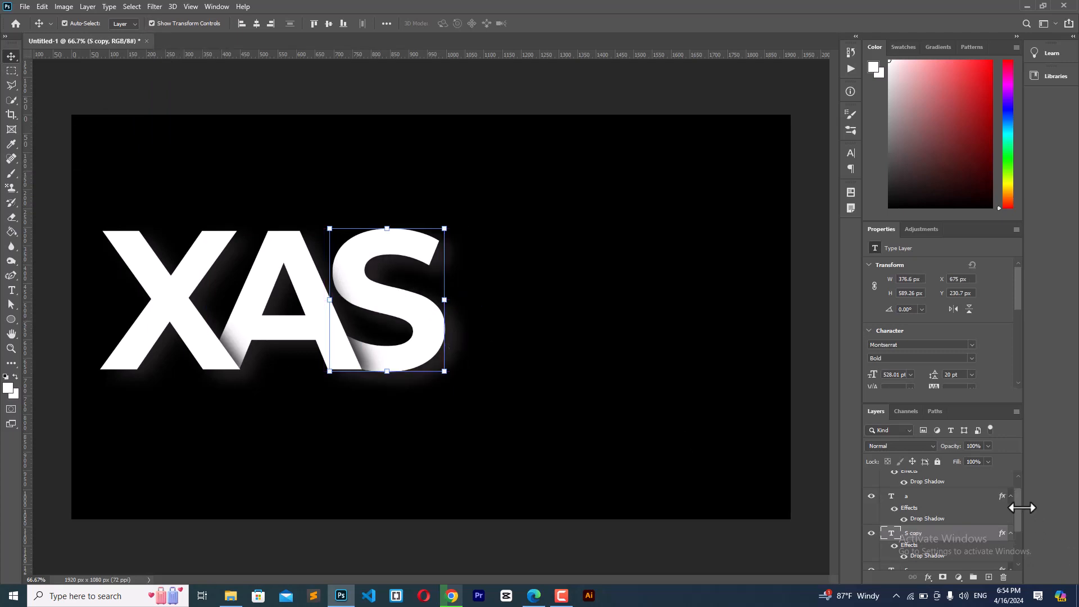
pyautogui.scroll(-3, 1021, 507)
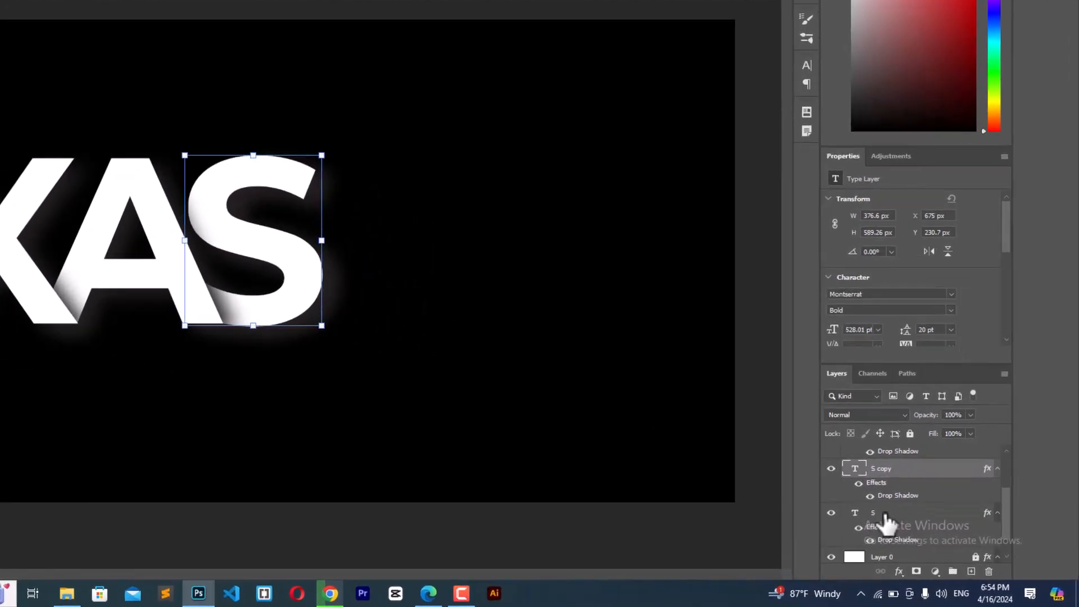
pyautogui.moveTo(887, 521); pyautogui.dragTo(884, 467)
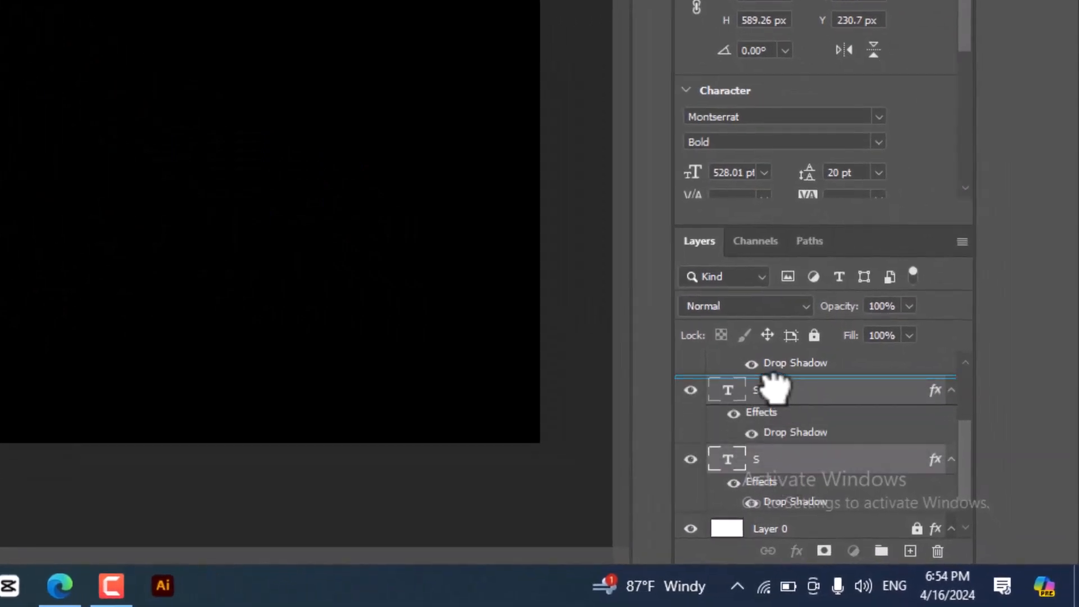
pyautogui.moveTo(774, 387); pyautogui.dragTo(775, 387)
# Change the text of the copy beneath the S layer to A
pyautogui.click(742, 469)
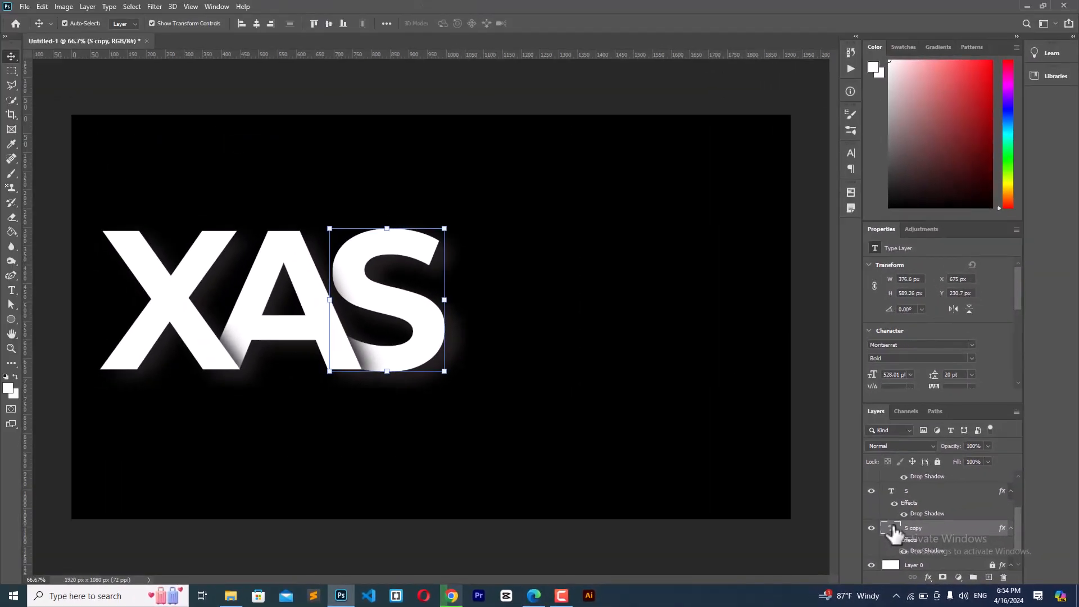
pyautogui.doubleClick(740, 468)
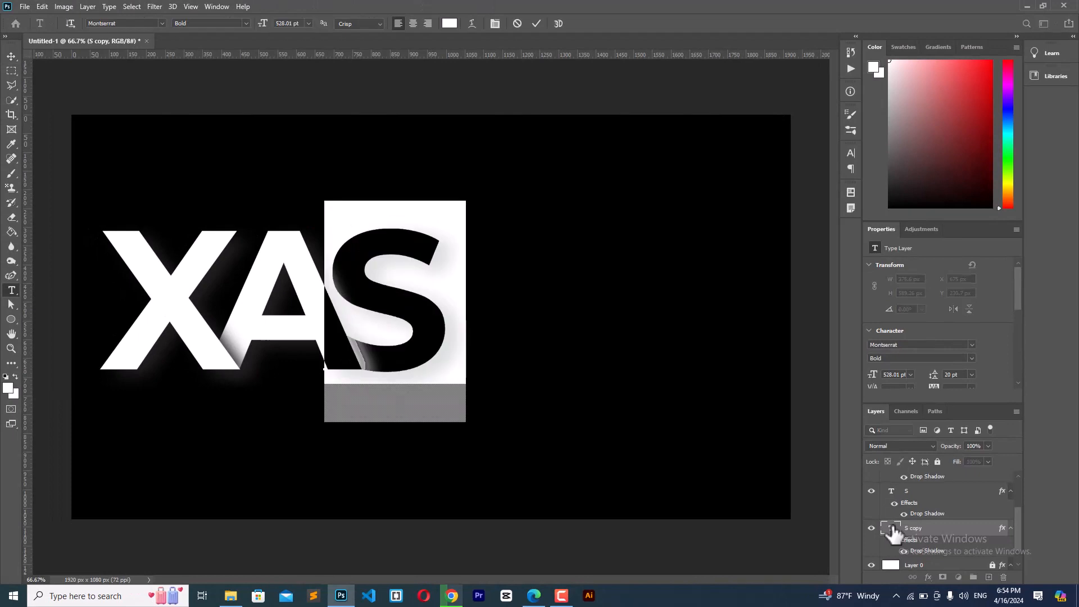
pyautogui.write('A')
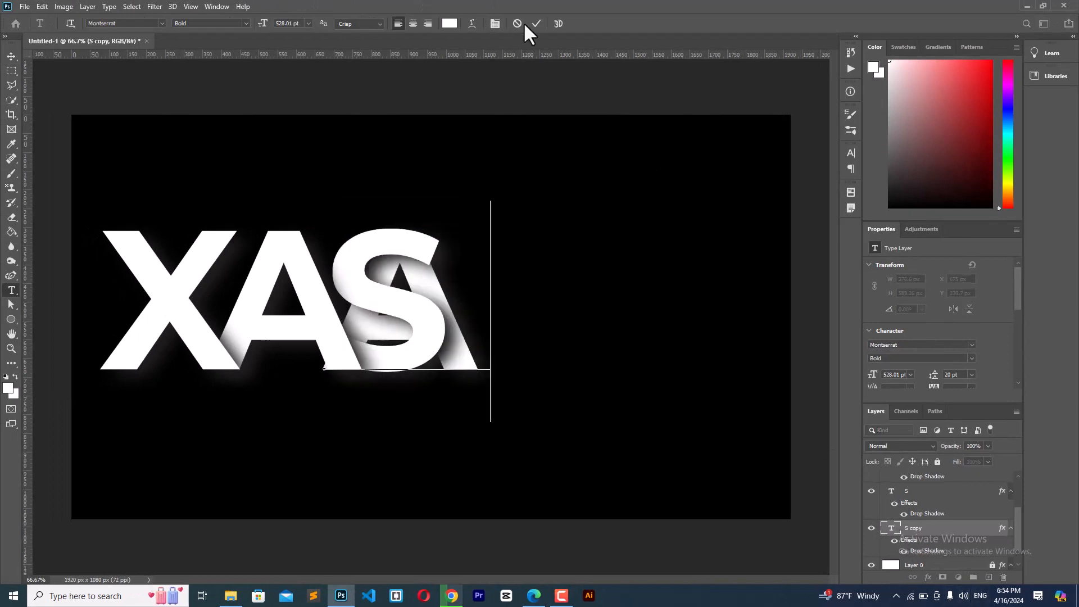
pyautogui.hotkey('ctrl', 'Return')
pyautogui.press('v')
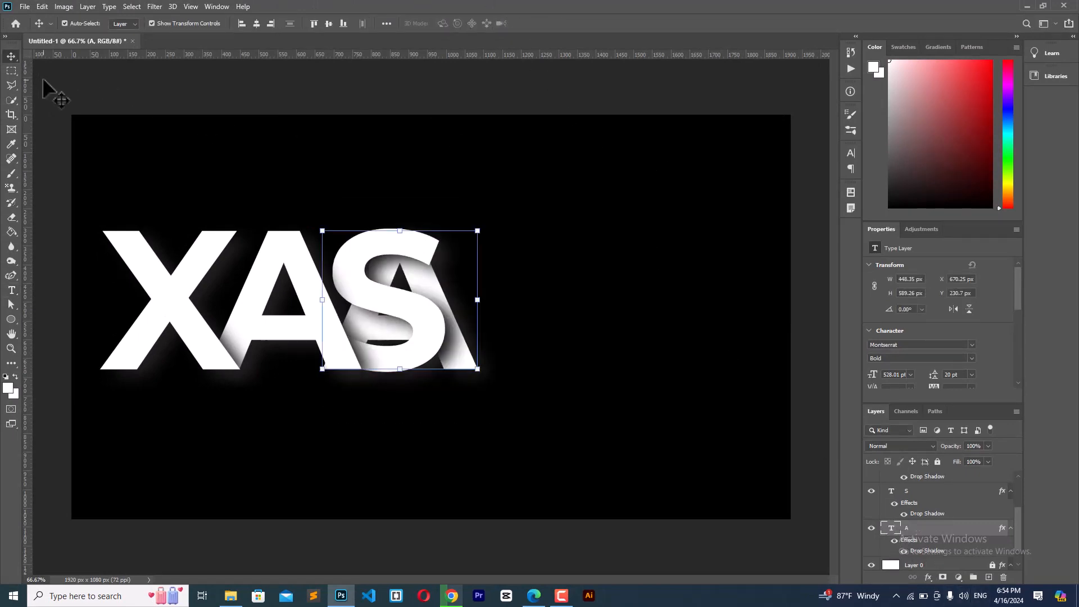
# Move the new A horizontally to the right, to X about 890 px, so its left edge stays slightly tucked under the S
pyautogui.hotkey('shift', 'Right')
pyautogui.hotkey('shift', 'Right')
pyautogui.hotkey('shift', 'Right')
pyautogui.hotkey('shift', 'Right')
pyautogui.hotkey('shift', 'Right')
pyautogui.hotkey('shift', 'Right')
pyautogui.hotkey('shift', 'Right')
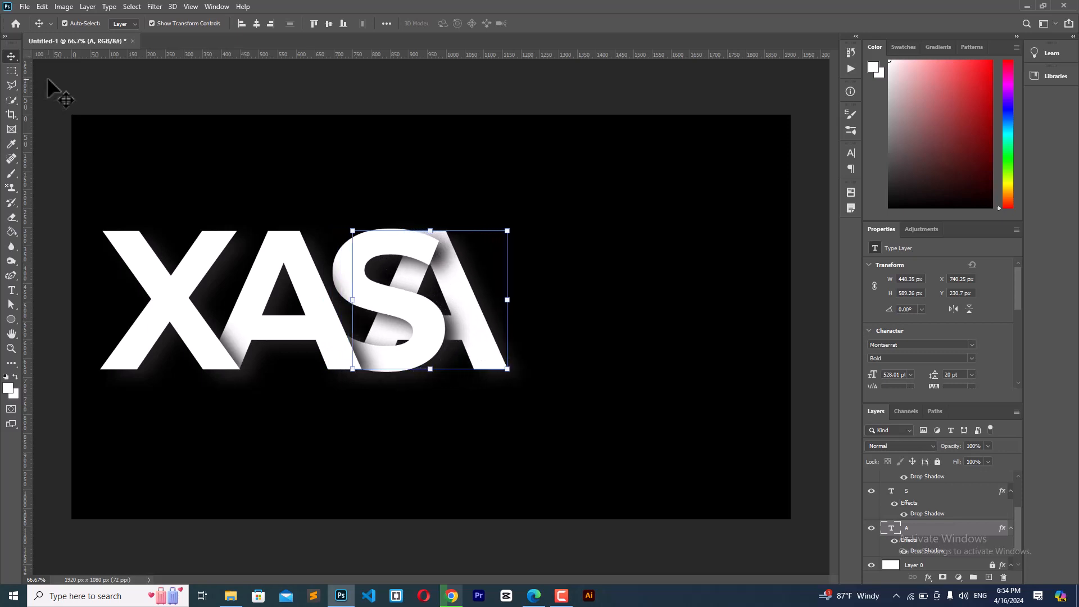
pyautogui.hotkey('shift', 'Right')
pyautogui.hotkey('shift', 'Right')
pyautogui.hotkey('shift', 'Right')
pyautogui.hotkey('shift', 'Right')
pyautogui.hotkey('shift', 'Right')
pyautogui.hotkey('shift', 'Right')
pyautogui.hotkey('shift', 'Right')
pyautogui.hotkey('shift', 'Right')
pyautogui.hotkey('shift', 'Right')
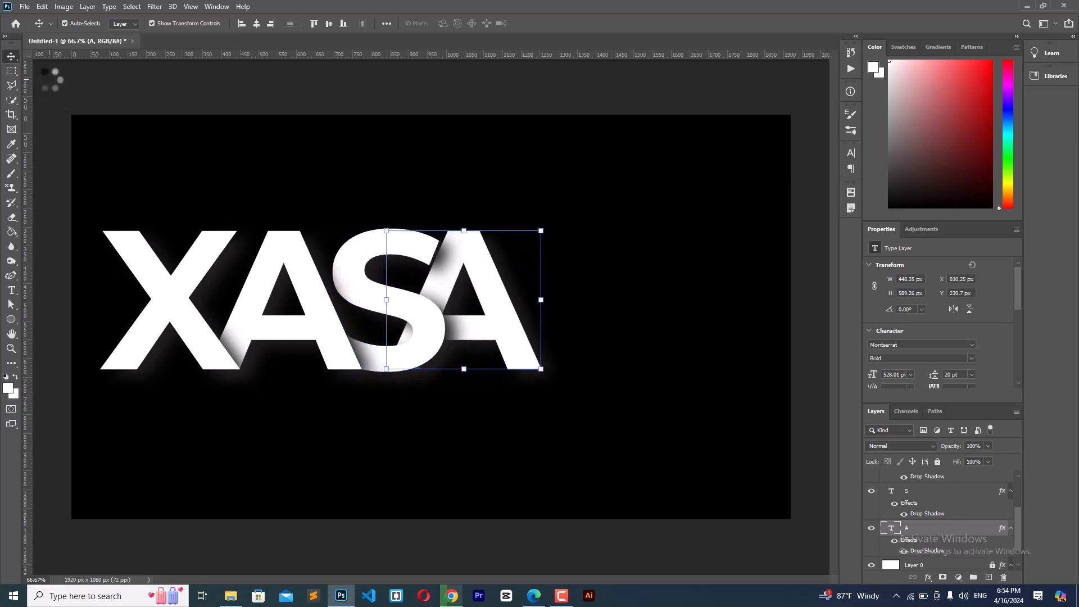
pyautogui.hotkey('shift', 'Right')
pyautogui.hotkey('shift', 'Right')
pyautogui.hotkey('shift', 'Left')
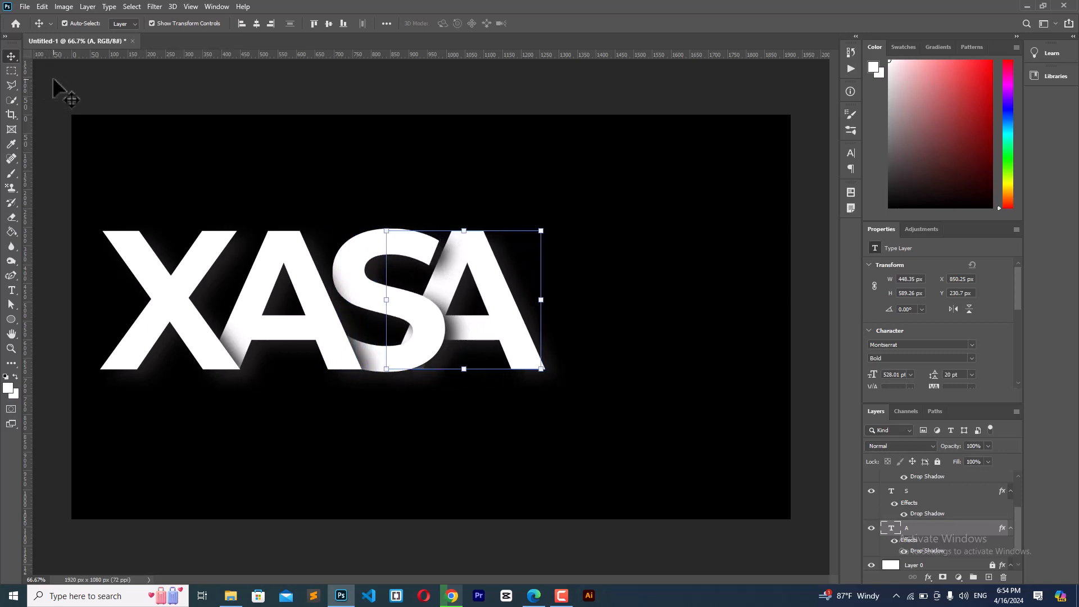
pyautogui.hotkey('shift', 'Left')
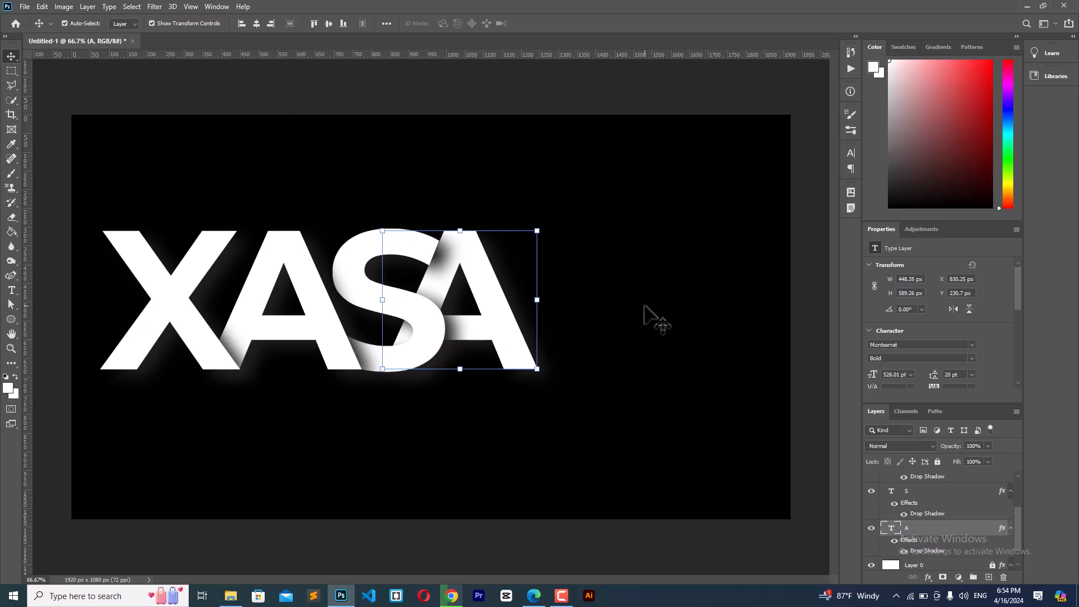
pyautogui.click(653, 318)
pyautogui.click(507, 337)
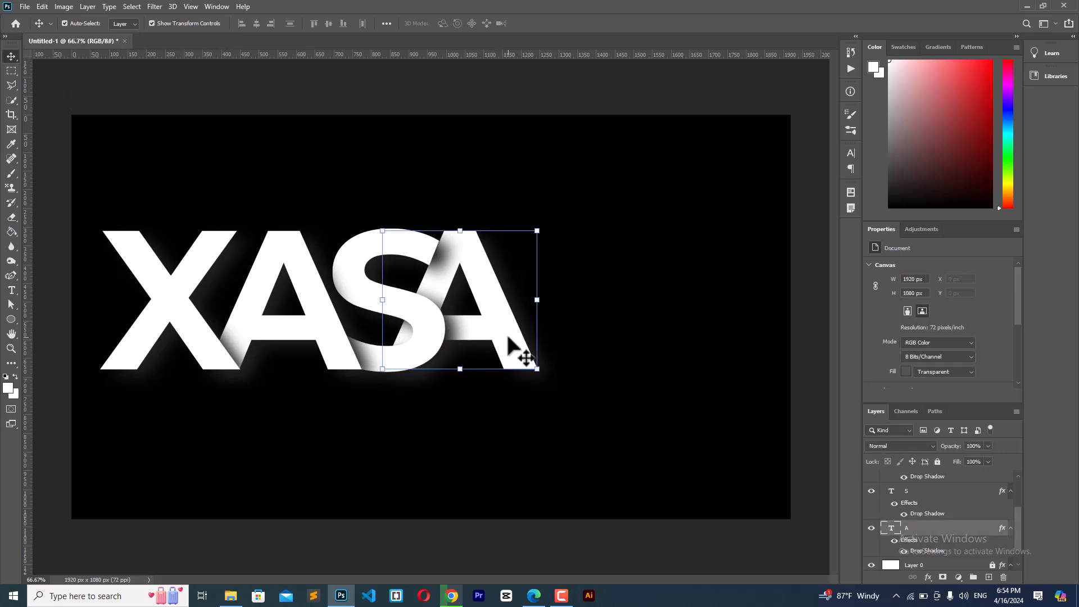
pyautogui.hotkey('shift', 'Right')
pyautogui.hotkey('shift', 'Right')
pyautogui.hotkey('shift', 'Right')
pyautogui.hotkey('shift', 'Right')
pyautogui.hotkey('shift', 'Right')
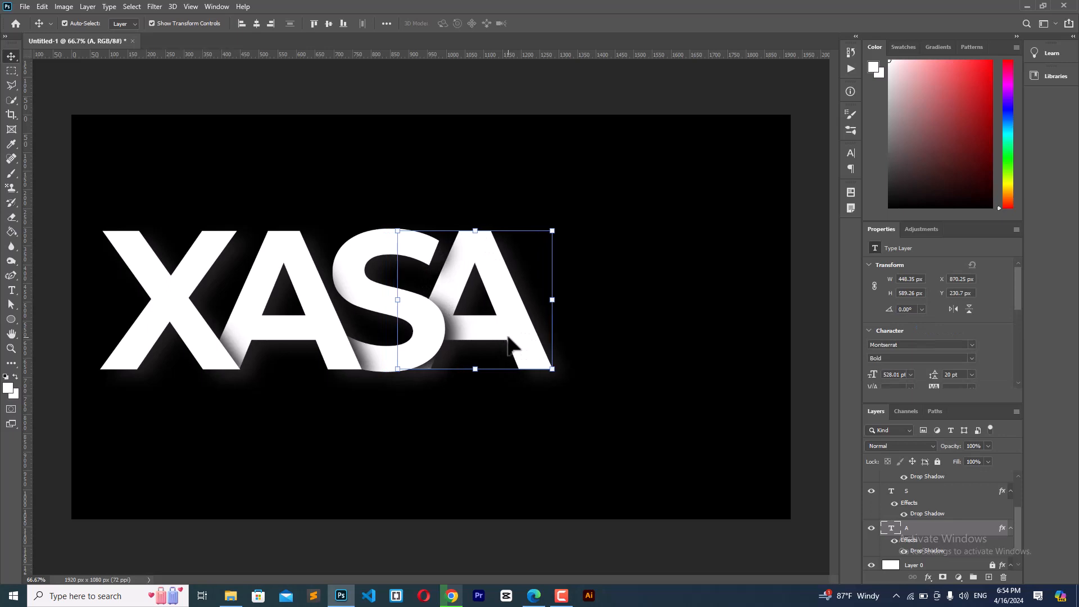
pyautogui.hotkey('shift', 'Right')
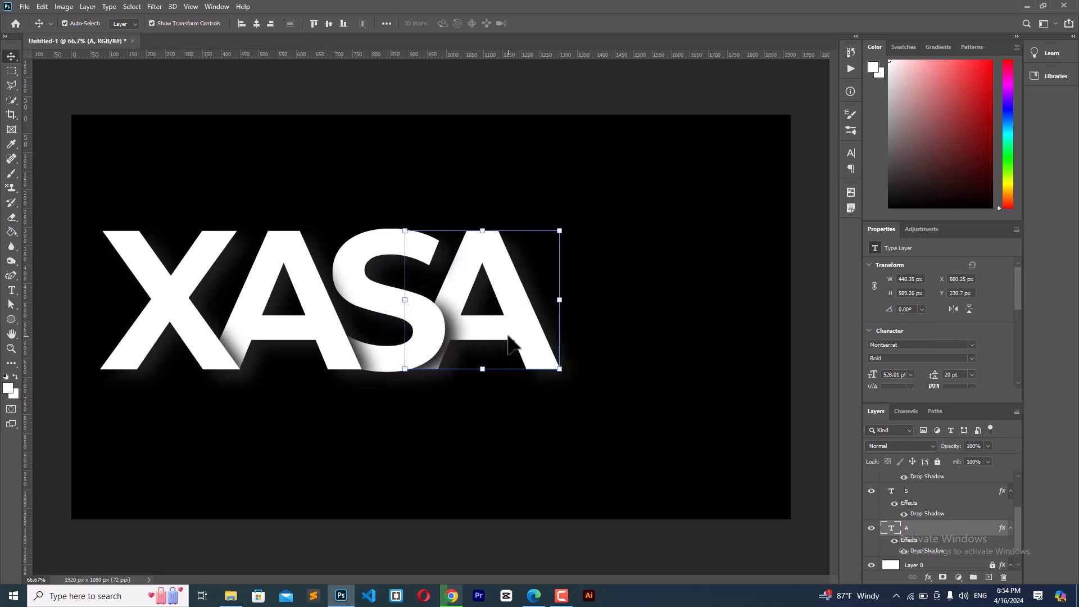
pyautogui.click(639, 403)
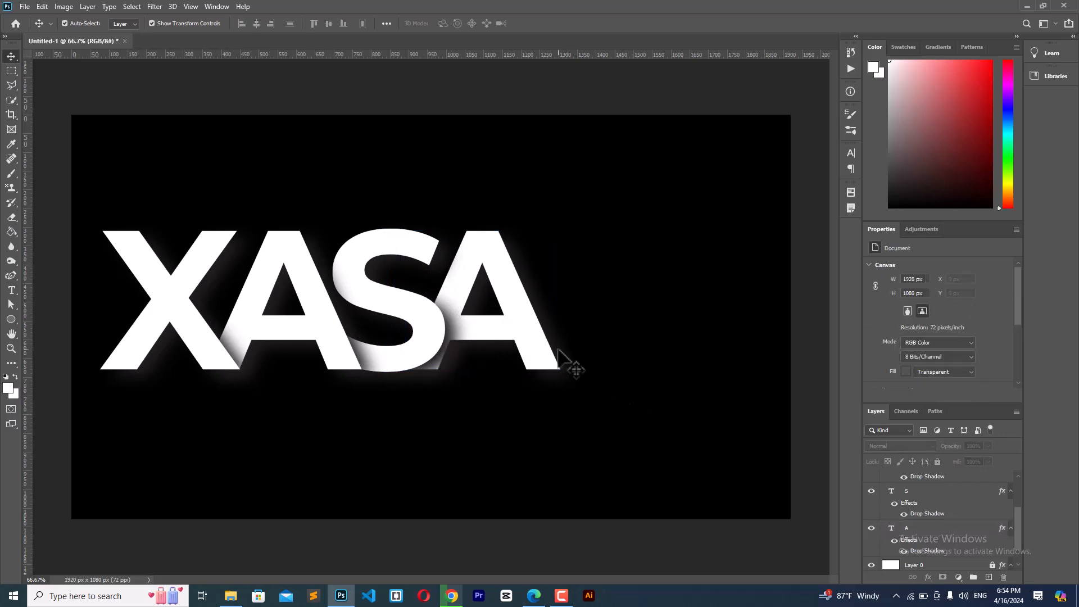
# Duplicate the last A text layer and place the copy beneath the original A
pyautogui.click(541, 354)
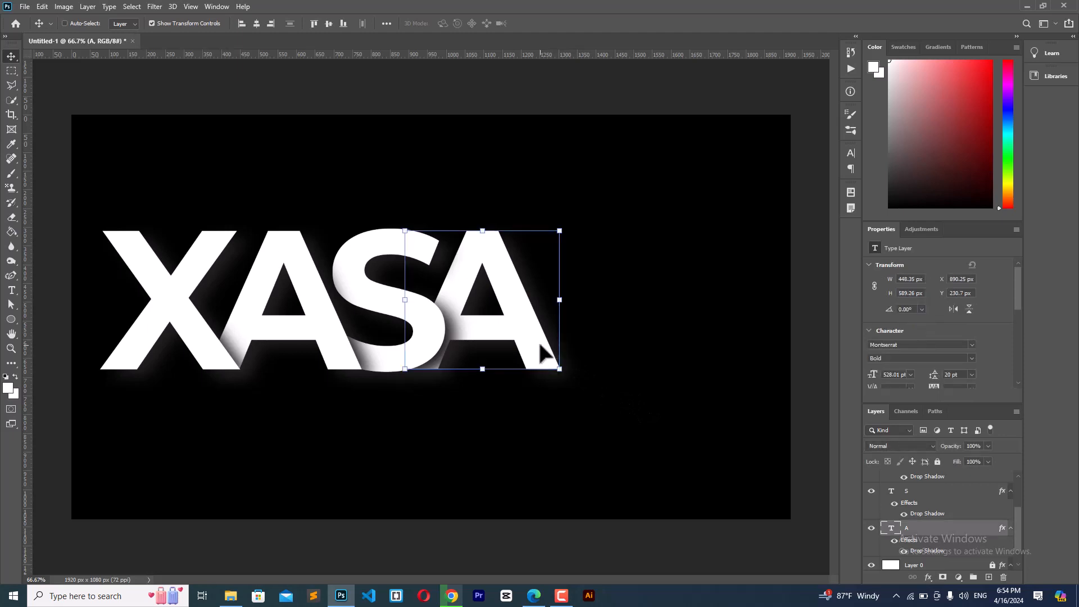
pyautogui.hotkey('ctrl', 'j')
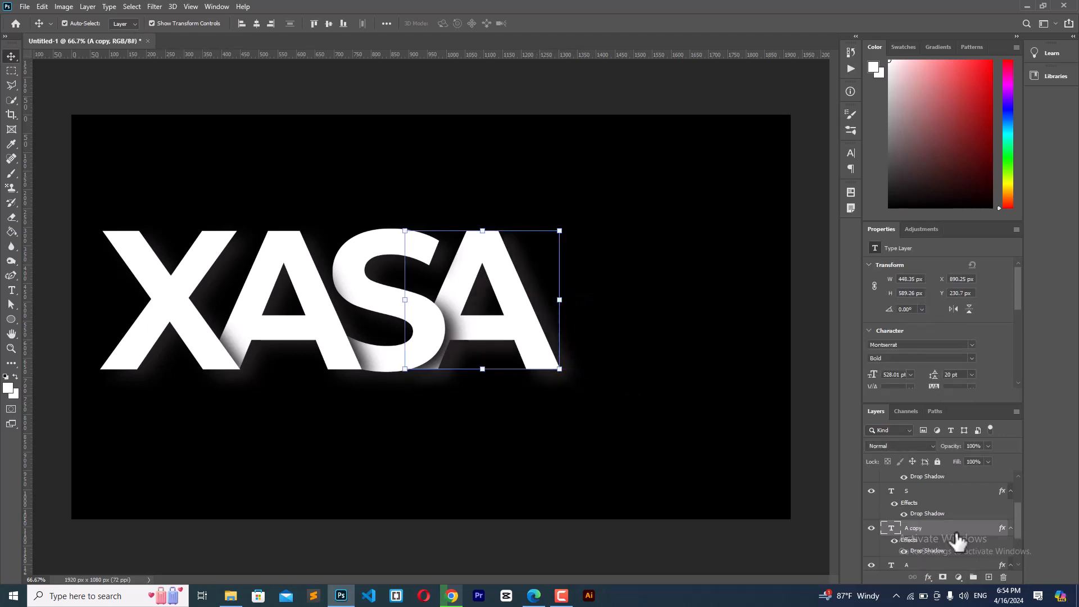
pyautogui.moveTo(1017, 508); pyautogui.dragTo(1017, 521)
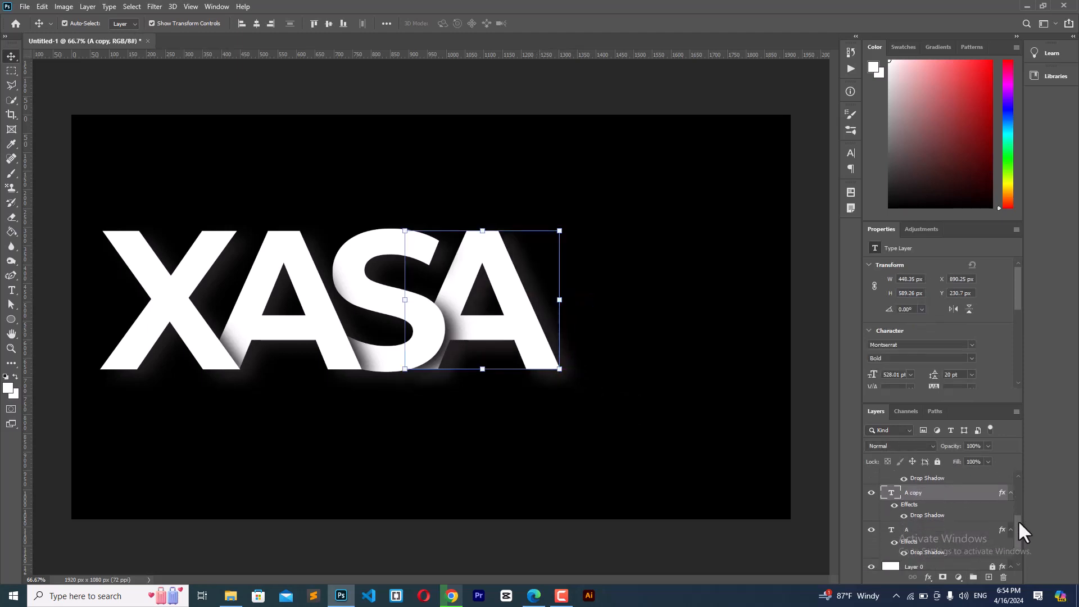
pyautogui.click(922, 533)
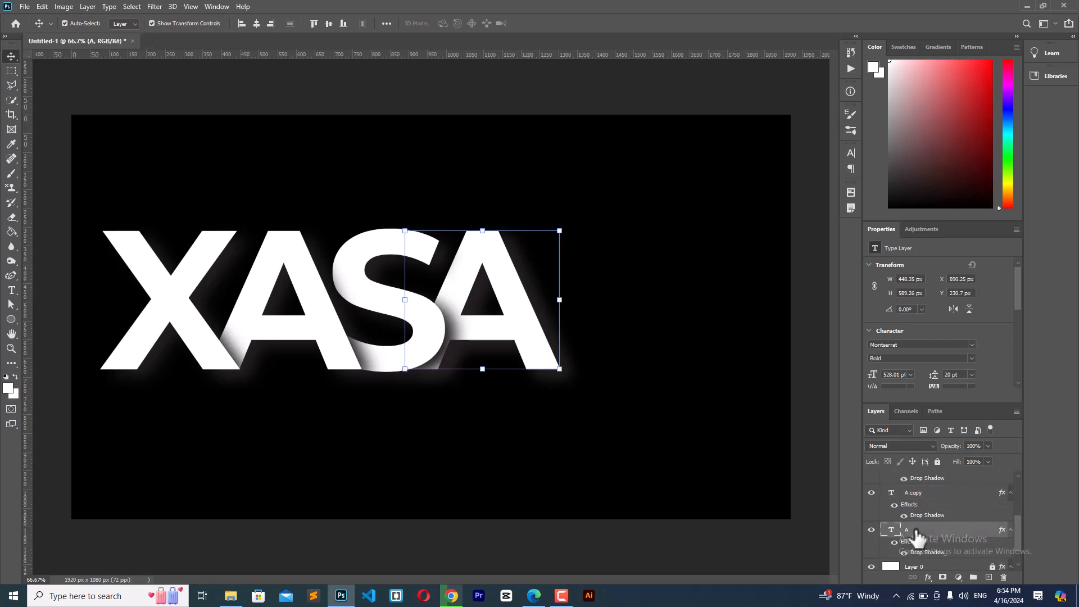
pyautogui.moveTo(917, 537); pyautogui.dragTo(917, 506)
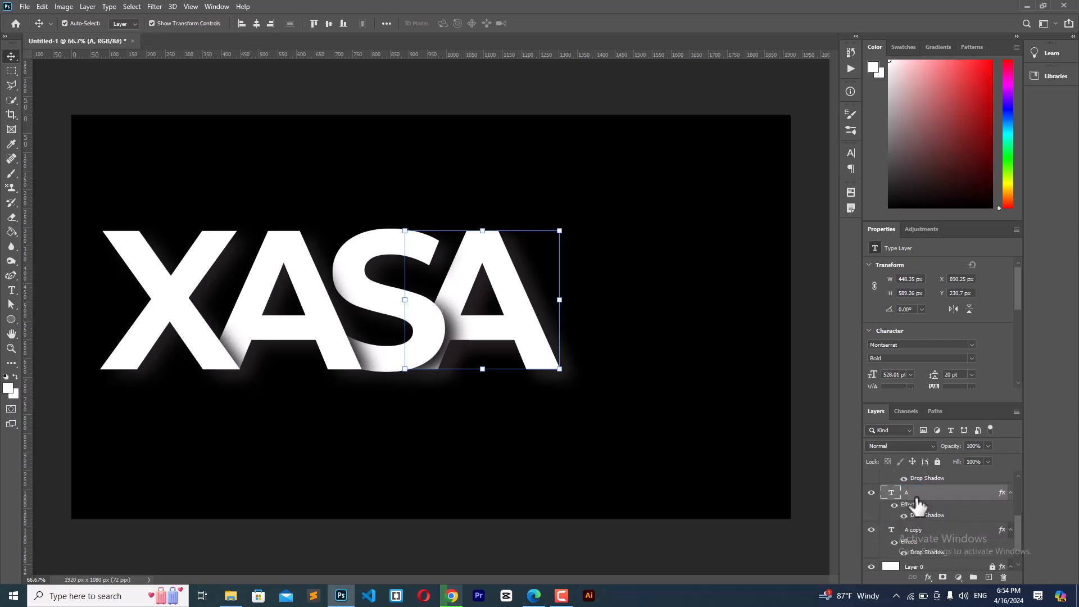
# Change the text of the copy beneath the last A layer to N
pyautogui.doubleClick(892, 531)
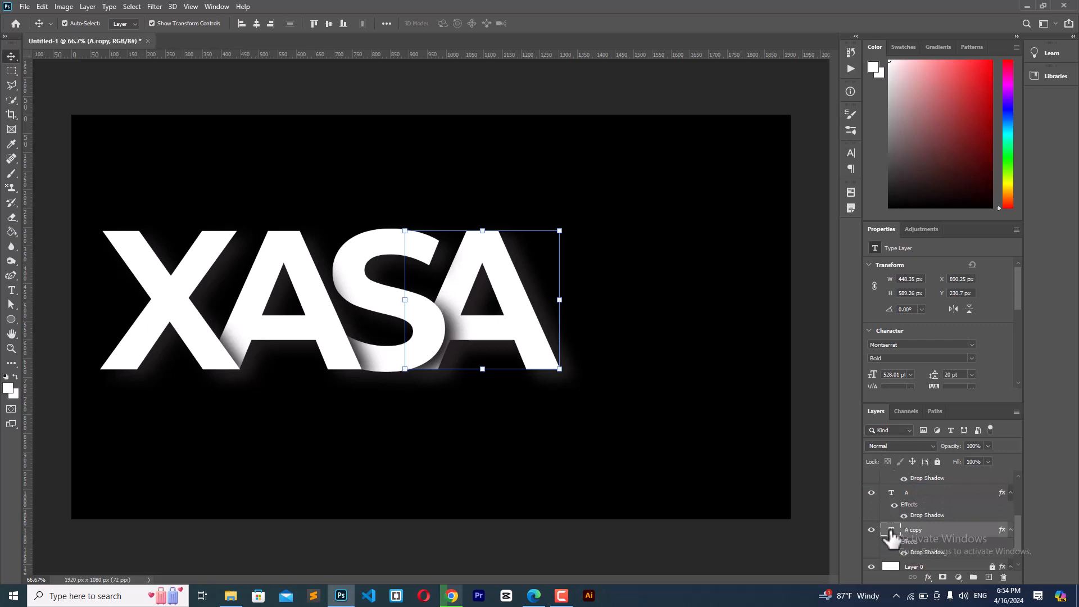
pyautogui.write('N')
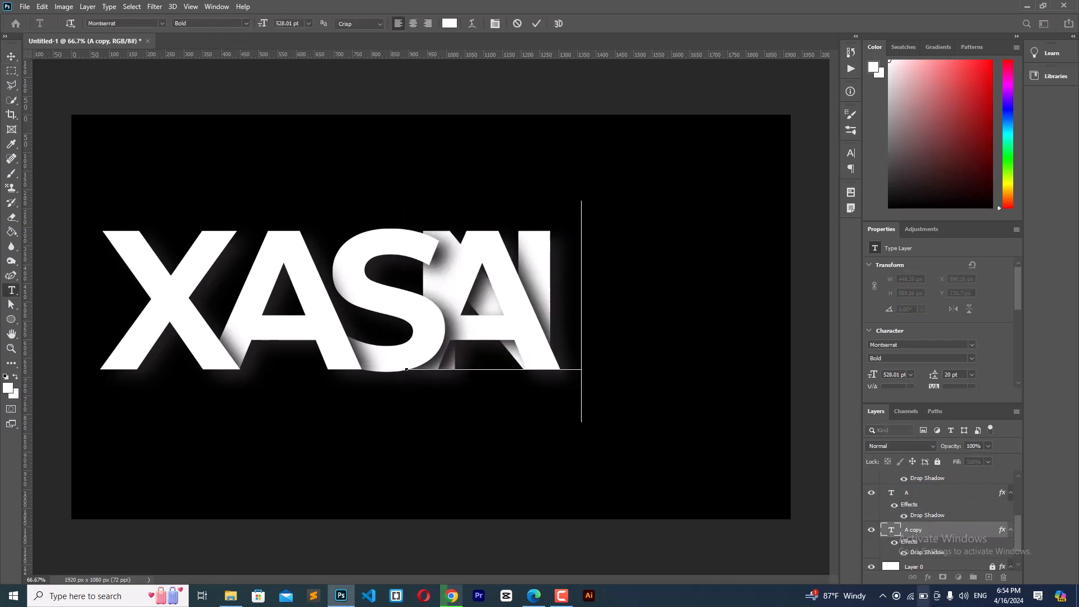
pyautogui.click(536, 24)
pyautogui.click(11, 56)
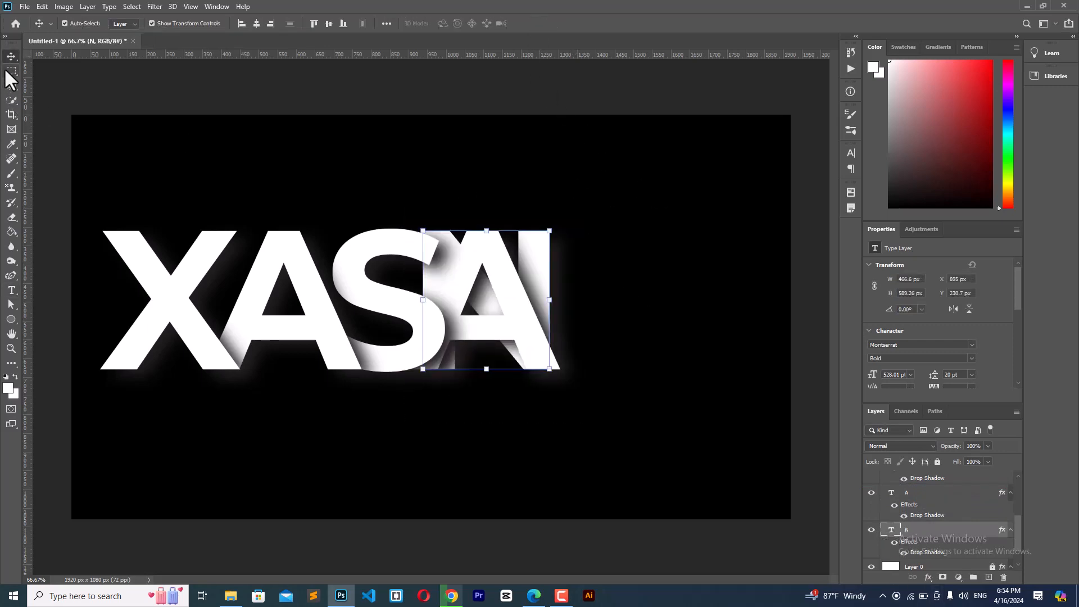
# Move the N horizontally to the right, to X 1185 px, so its left edge stays slightly tucked under the A, and deselect it
pyautogui.hotkey('shift', 'Right')
pyautogui.hotkey('shift', 'Right')
pyautogui.hotkey('shift', 'Right')
pyautogui.hotkey('shift', 'Right')
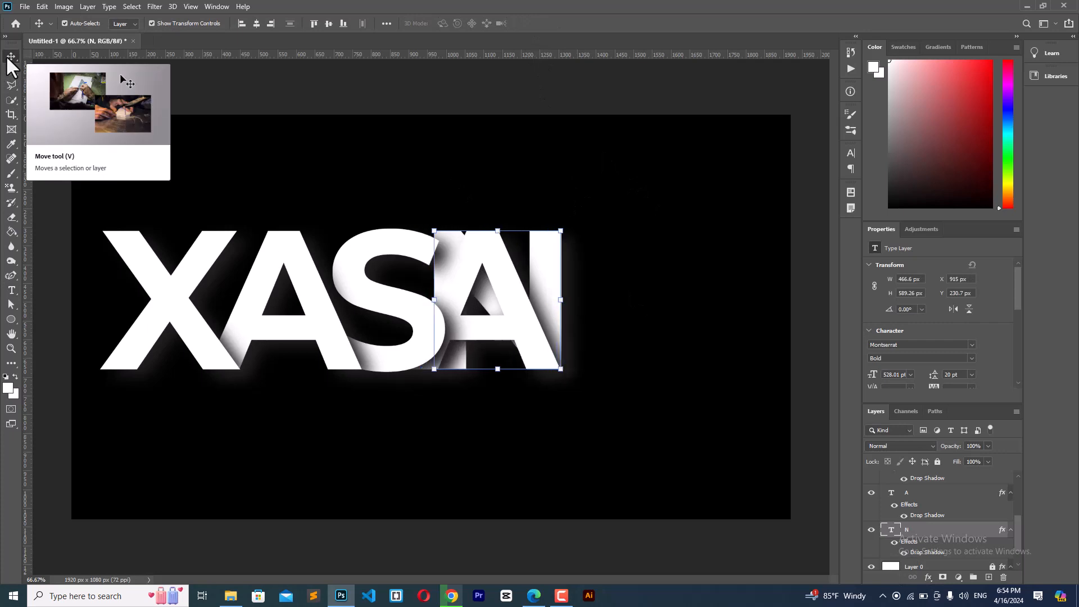
pyautogui.hotkey('shift', 'Right')
pyautogui.hotkey('shift', 'Right')
pyautogui.hotkey('shift', 'Right')
pyautogui.hotkey('shift', 'Right')
pyautogui.hotkey('shift', 'Right')
pyautogui.hotkey('shift', 'Right')
pyautogui.hotkey('shift', 'Right')
pyautogui.hotkey('shift', 'Right')
pyautogui.hotkey('shift', 'Right')
pyautogui.hotkey('shift', 'Right')
pyautogui.hotkey('shift', 'Right')
pyautogui.hotkey('shift', 'Right')
pyautogui.hotkey('shift', 'Right')
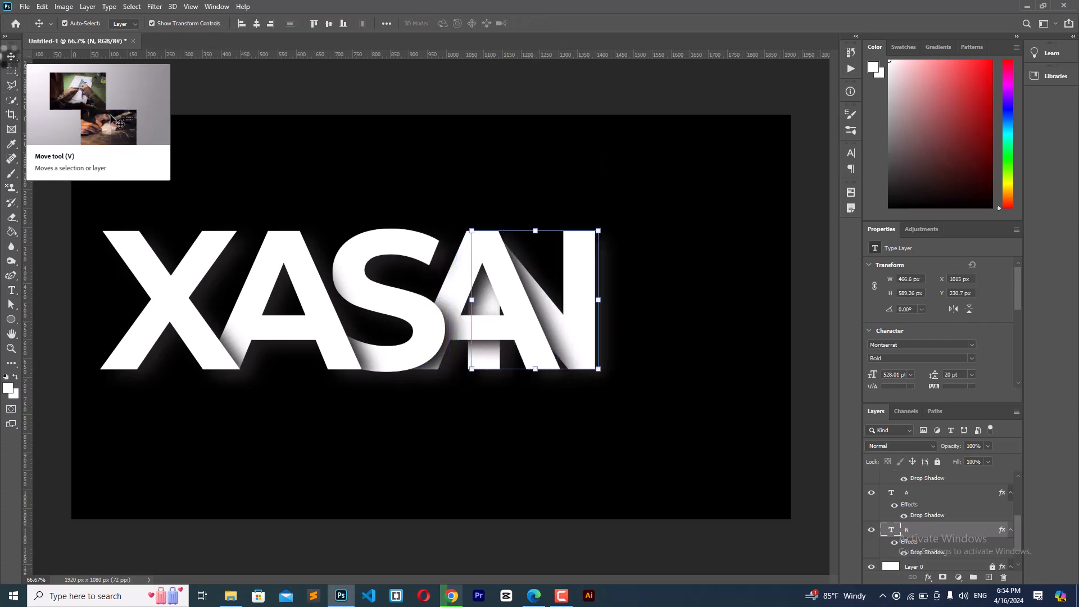
pyautogui.hotkey('shift', 'Right')
pyautogui.hotkey('shift', 'Right')
pyautogui.hotkey('shift', 'Right')
pyautogui.hotkey('shift', 'Right')
pyautogui.hotkey('shift', 'Right')
pyautogui.hotkey('shift', 'Right')
pyautogui.hotkey('shift', 'Right')
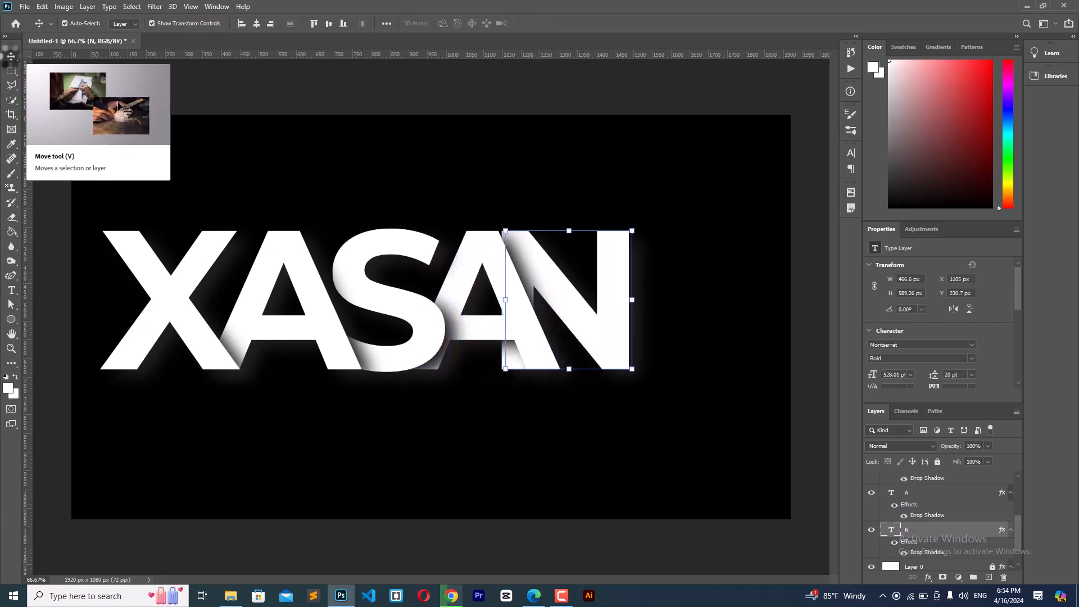
pyautogui.hotkey('shift', 'Right')
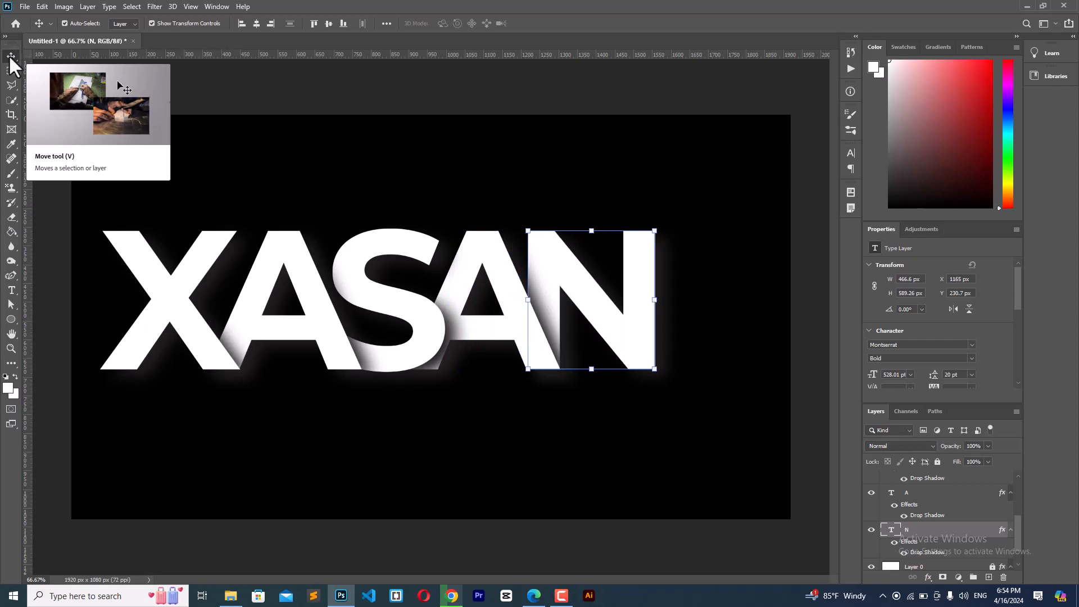
pyautogui.hotkey('shift', 'Right')
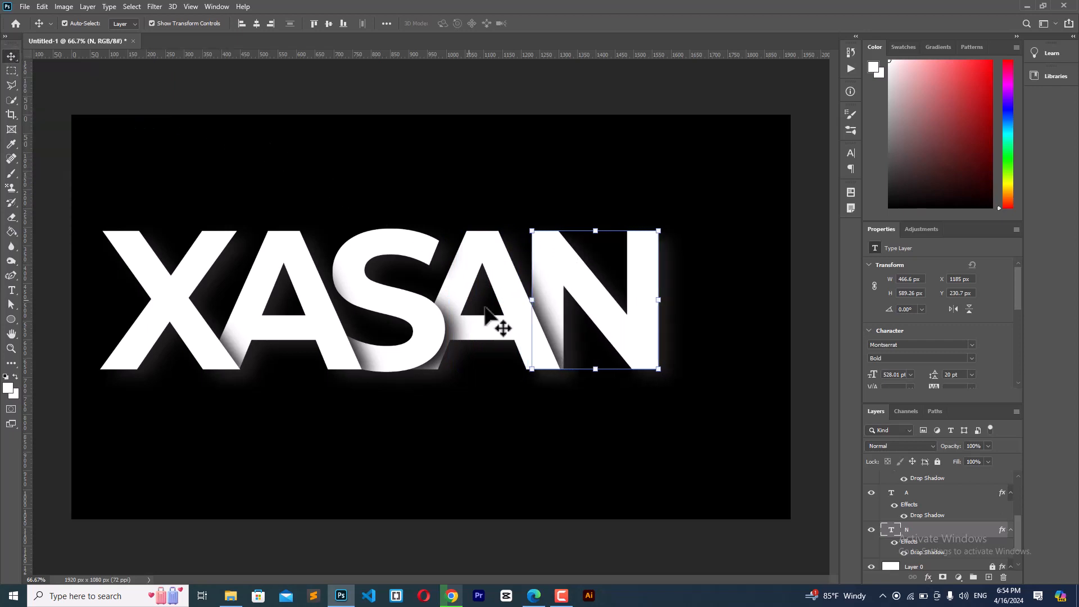
pyautogui.click(705, 451)
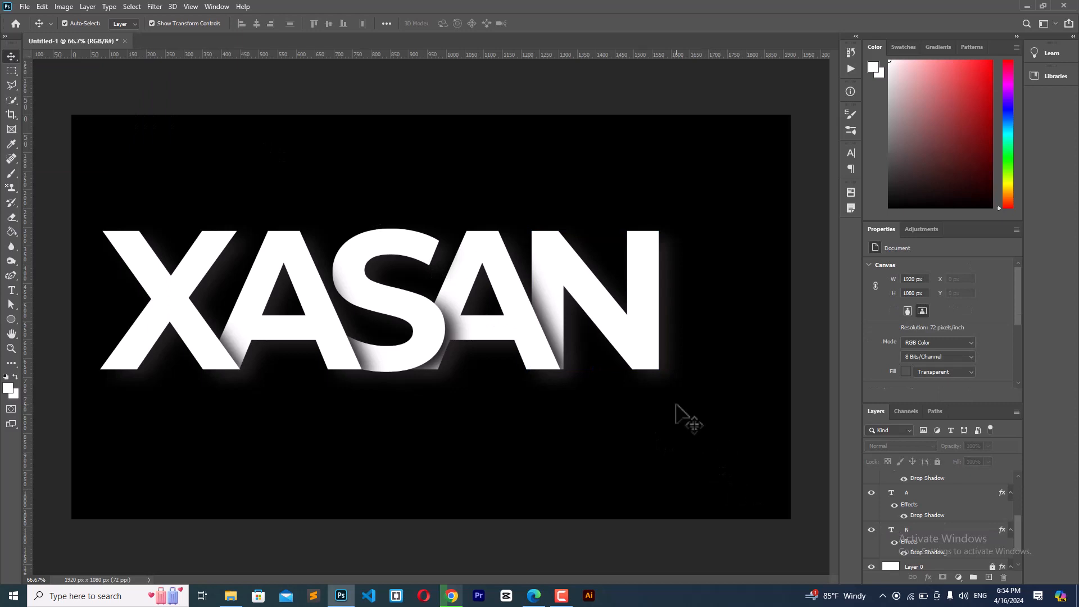
# Select all five letters together and shift them right to X about 137 px to roughly centre the word on the canvas, and deselect them
pyautogui.moveTo(684, 413); pyautogui.dragTo(145, 239)
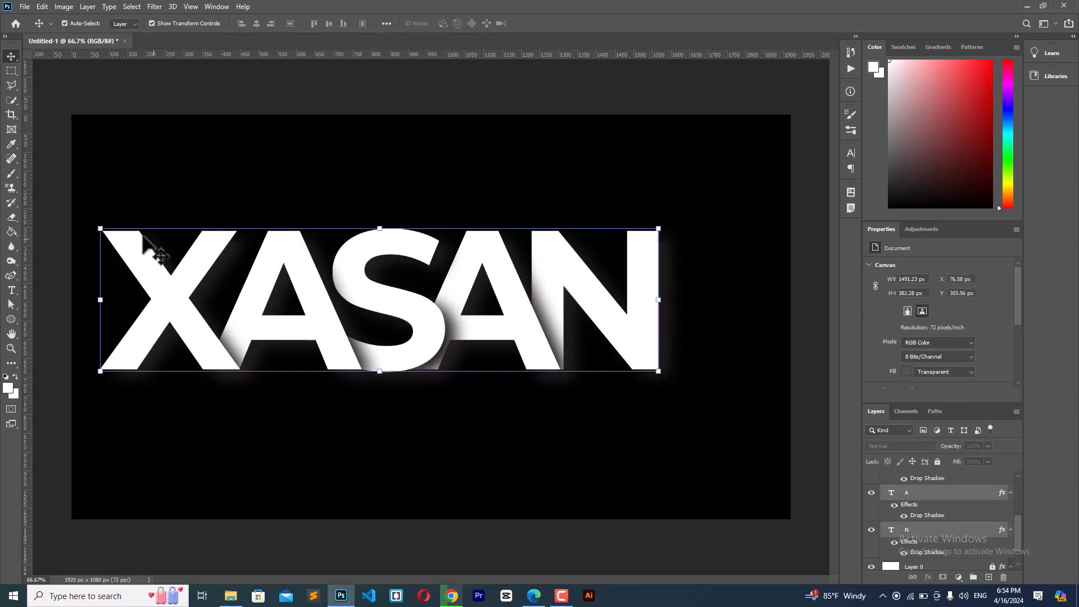
pyautogui.hotkey('shift', 'Right')
pyautogui.hotkey('shift', 'Right')
pyautogui.hotkey('shift', 'Right')
pyautogui.hotkey('shift', 'Right')
pyautogui.hotkey('shift', 'Right')
pyautogui.hotkey('shift', 'Right')
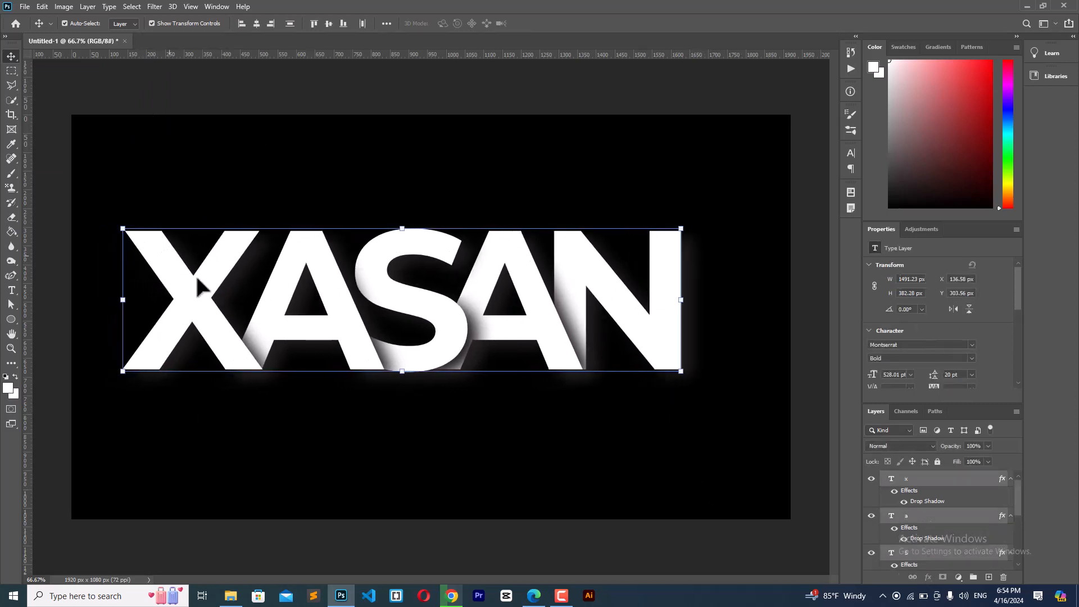
pyautogui.click(555, 458)
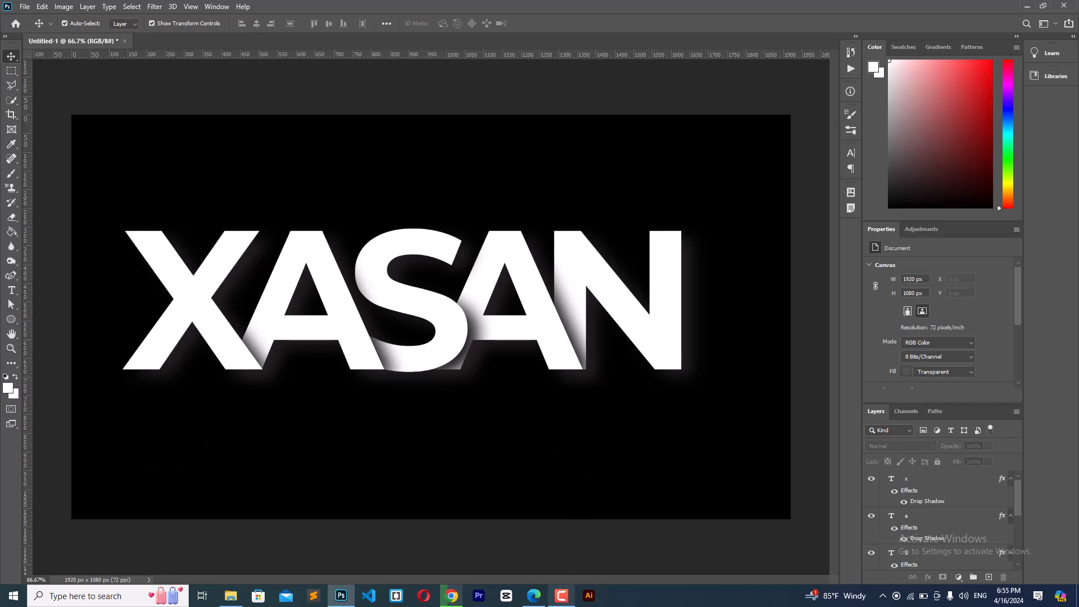
pyautogui.click(561, 595)
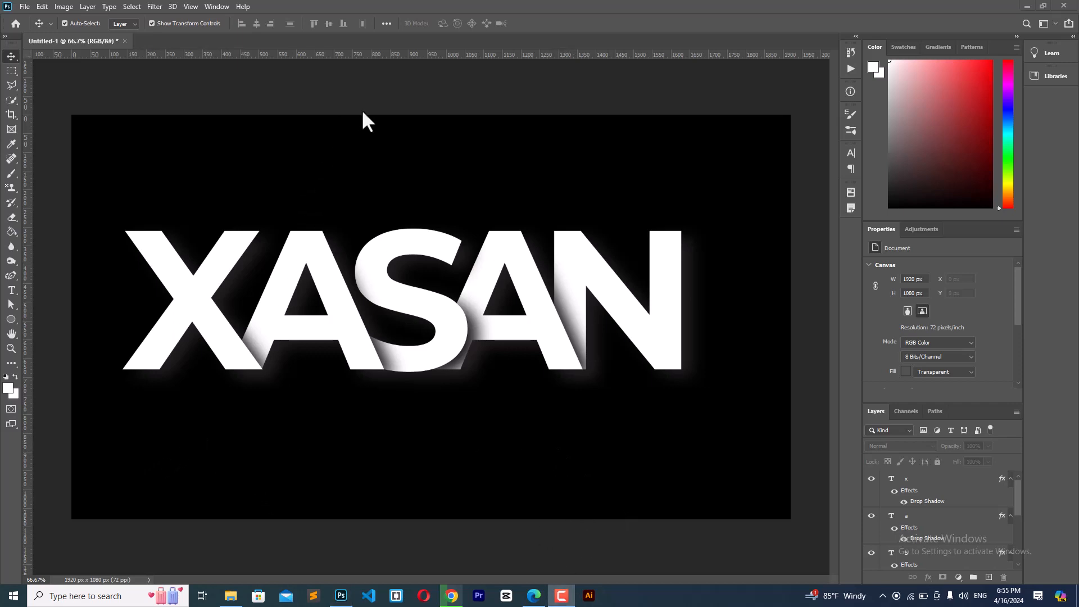